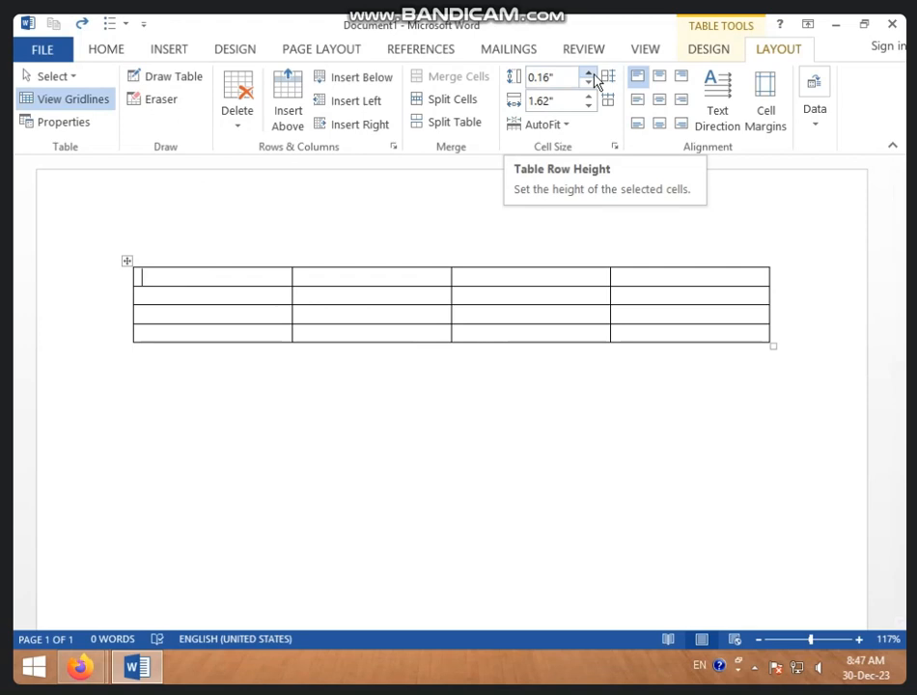
# - Set the height of the table's first row to 1.8"
pyautogui.click(589, 74)
pyautogui.click(588, 74)
pyautogui.click(589, 75)
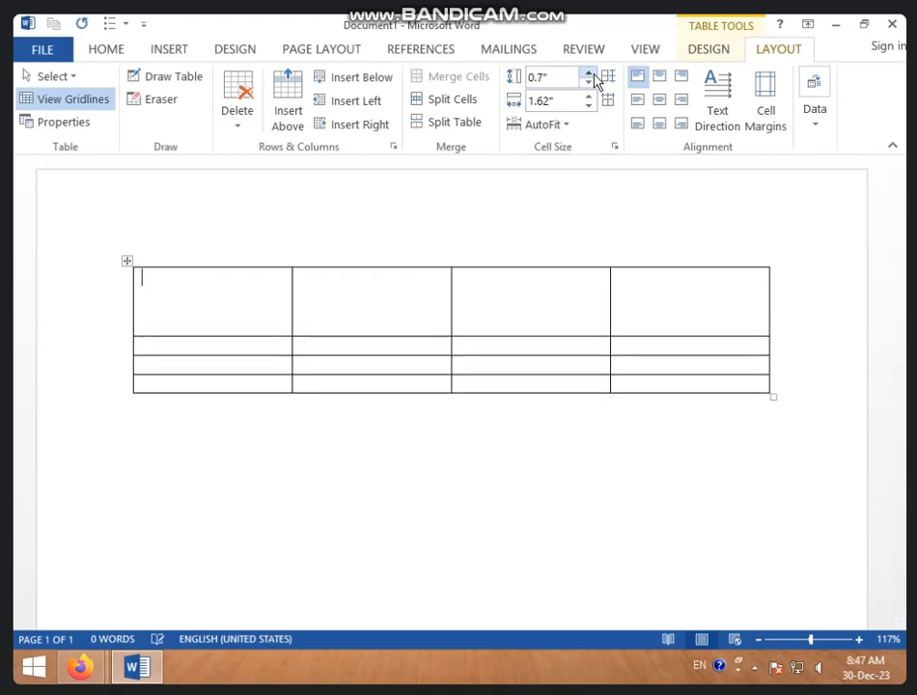
pyautogui.click(589, 75)
pyautogui.click(589, 74)
pyautogui.click(589, 74)
pyautogui.click(588, 74)
pyautogui.click(589, 74)
pyautogui.click(588, 74)
pyautogui.click(589, 74)
pyautogui.click(589, 74)
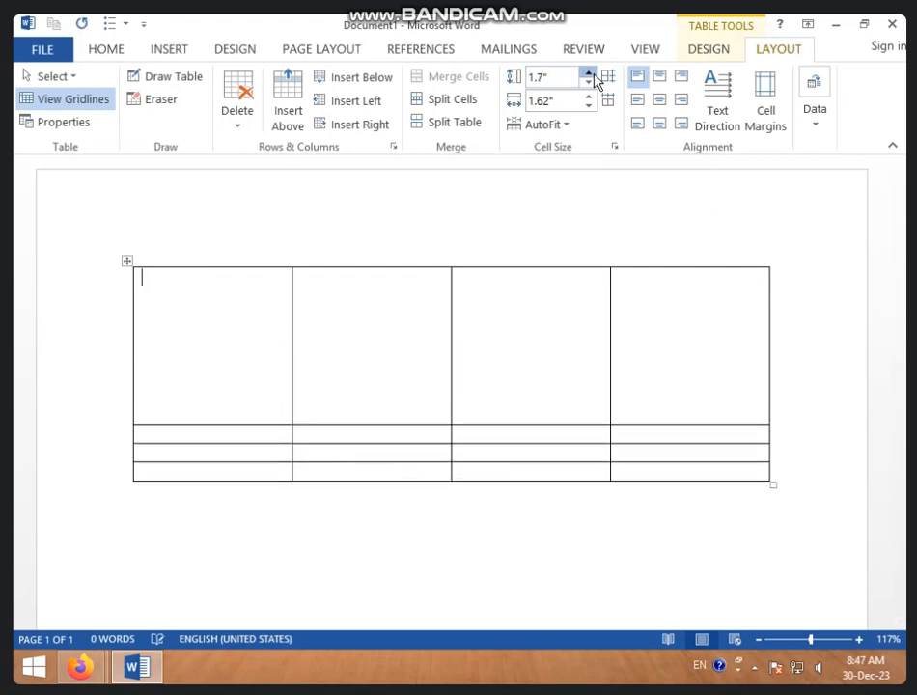
pyautogui.click(588, 75)
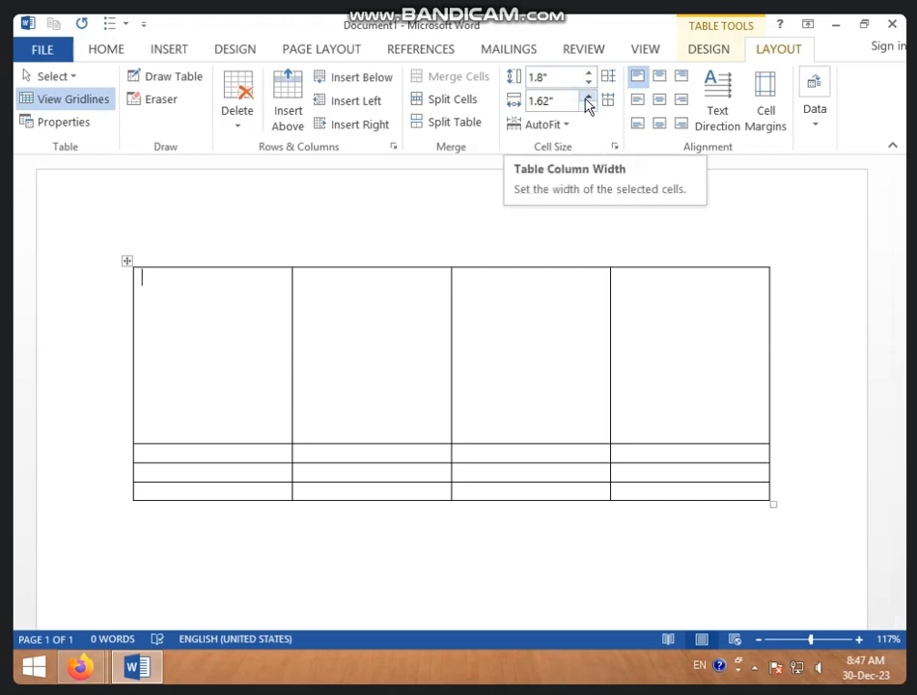
# - Set the width of the table's first column to 2.2"
pyautogui.click(588, 97)
pyautogui.click(587, 98)
pyautogui.click(588, 98)
pyautogui.click(588, 97)
pyautogui.click(587, 98)
pyautogui.click(587, 98)
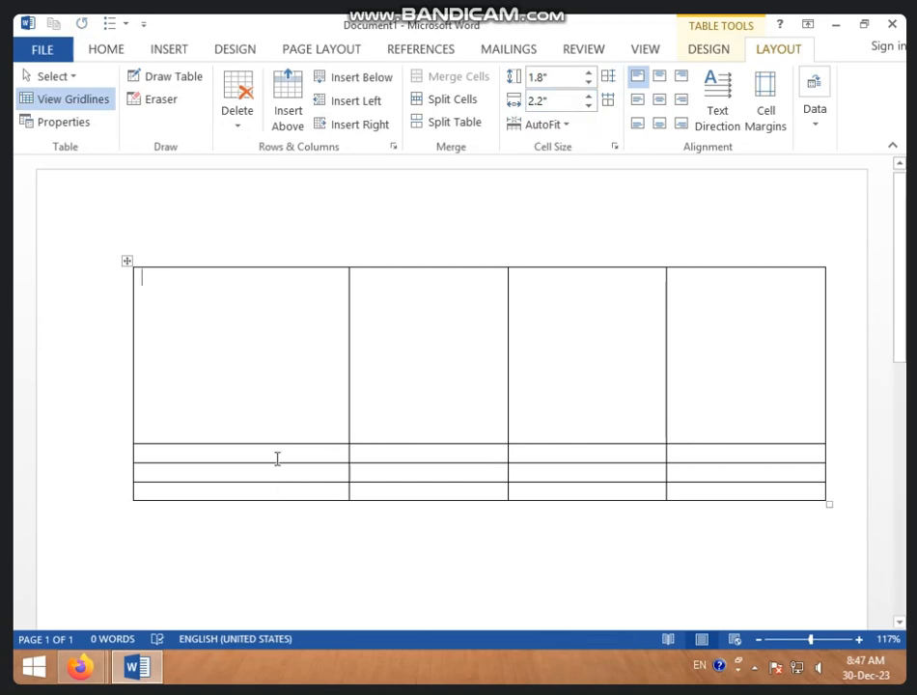
# - Set the height of the table's second row to 0.8"
pyautogui.click(316, 447)
pyautogui.click(584, 76)
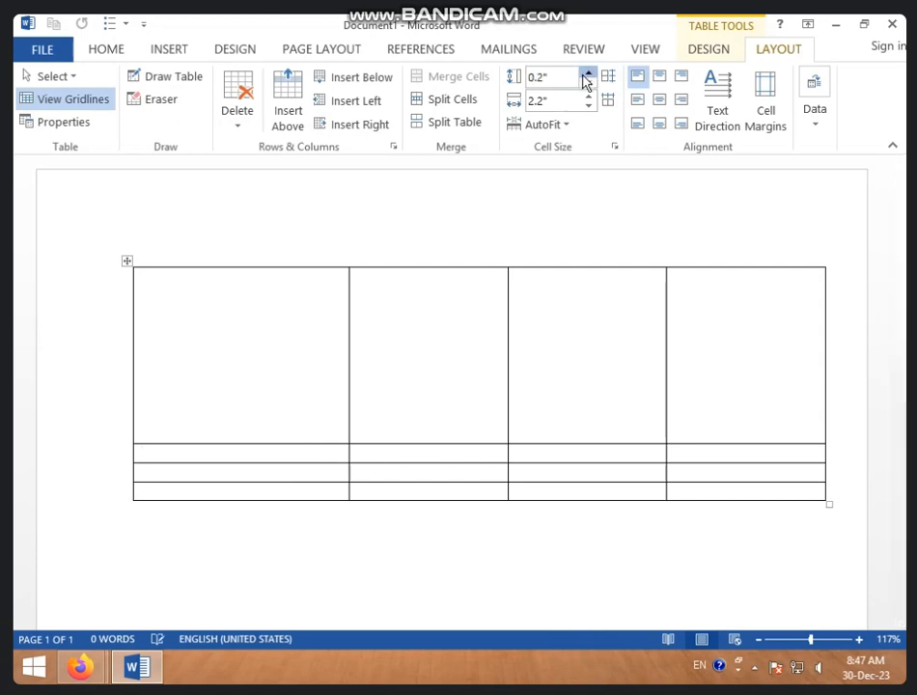
pyautogui.click(586, 75)
pyautogui.click(586, 75)
pyautogui.click(586, 75)
pyautogui.click(586, 76)
pyautogui.click(586, 76)
pyautogui.click(586, 75)
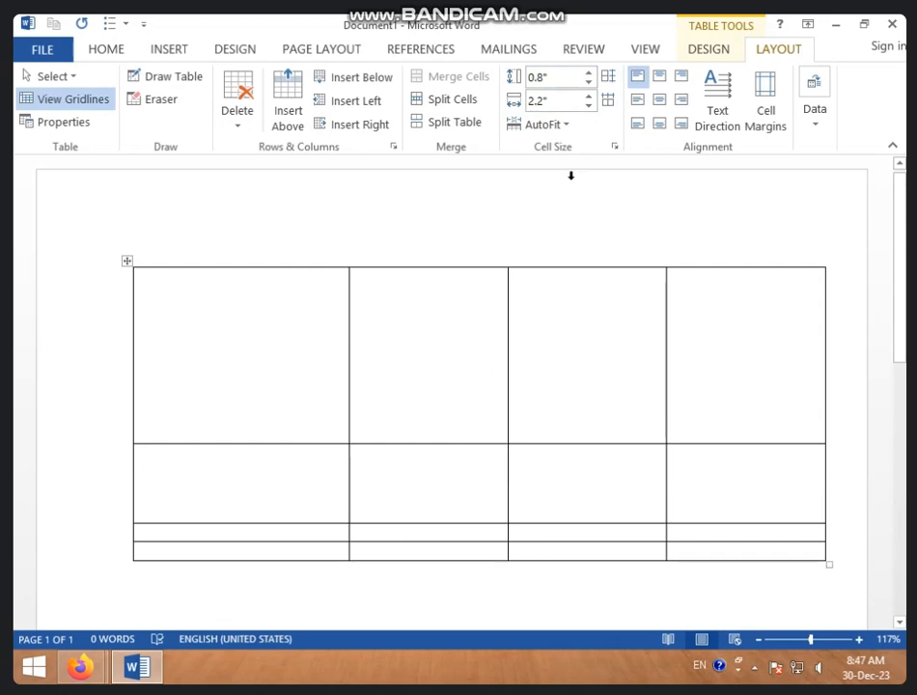
pyautogui.click(571, 126)
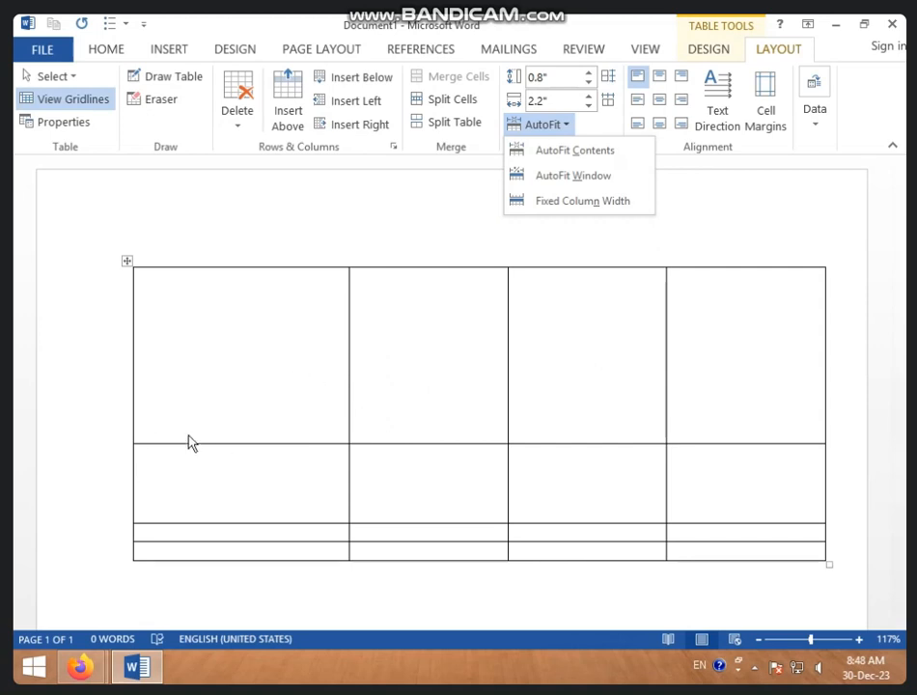
pyautogui.click(579, 152)
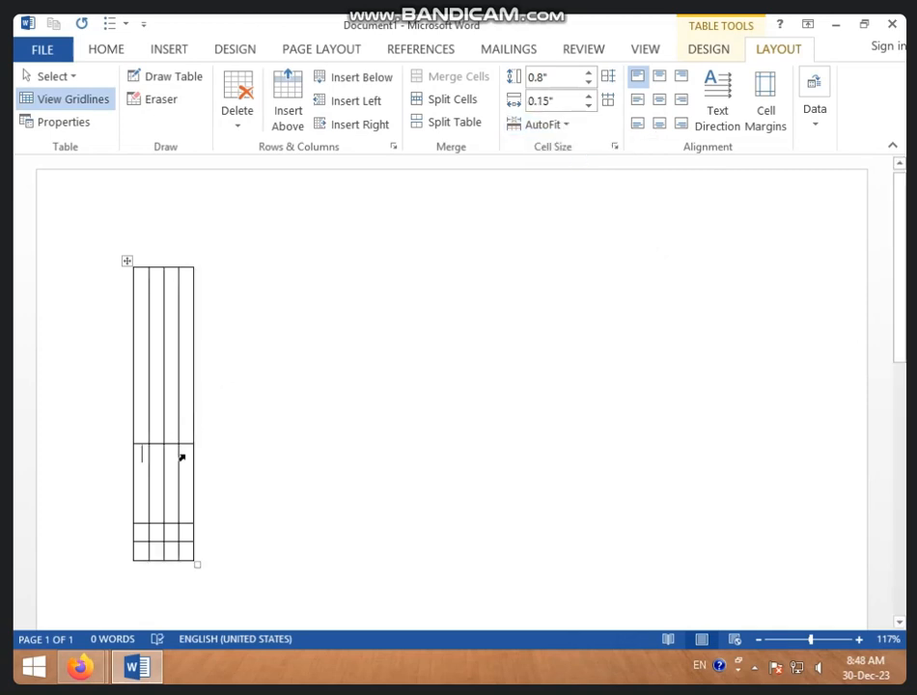
pyautogui.click(136, 425)
pyautogui.write('12313123416')
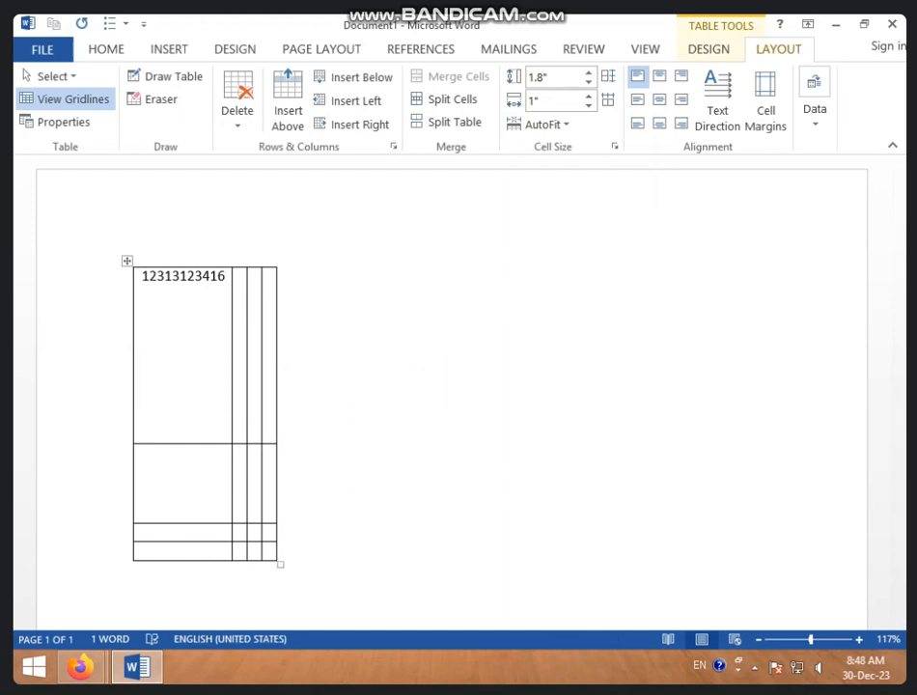
pyautogui.doubleClick(259, 420)
pyautogui.write('1313')
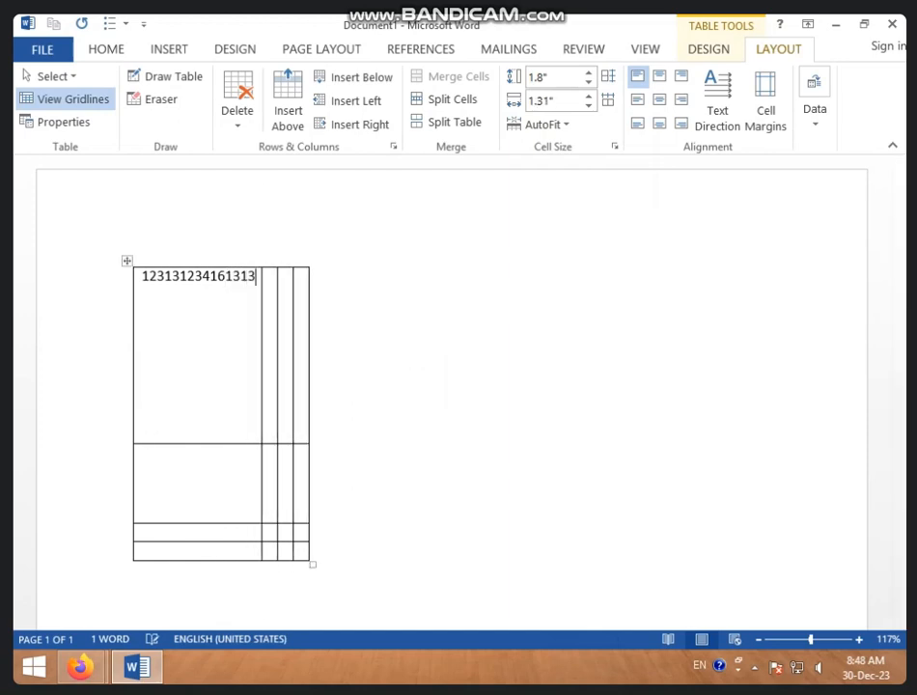
# - Enter 123543 in the last cell of the first row
pyautogui.click(298, 431)
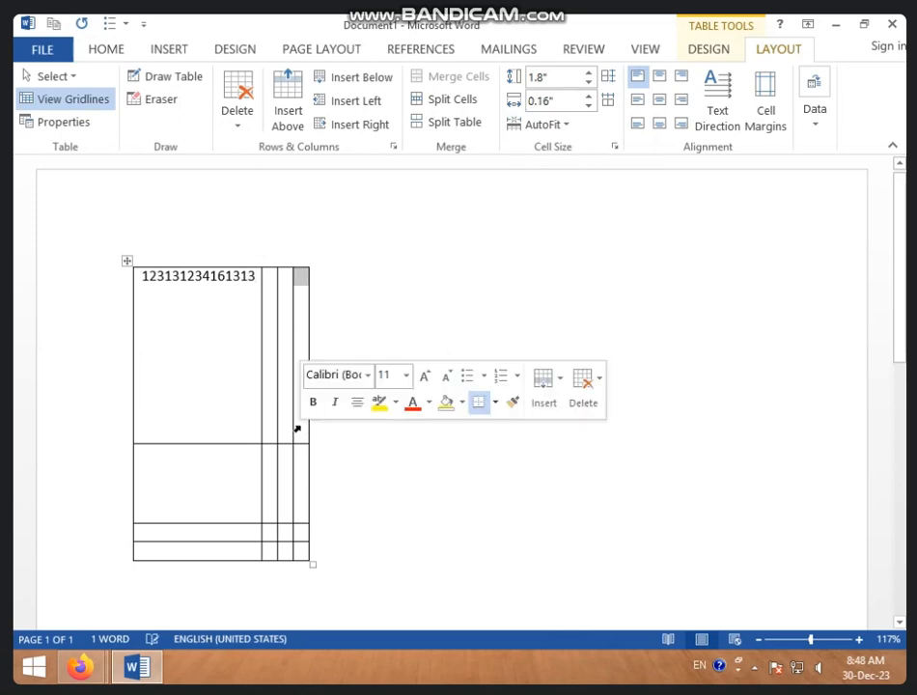
pyautogui.write('12')
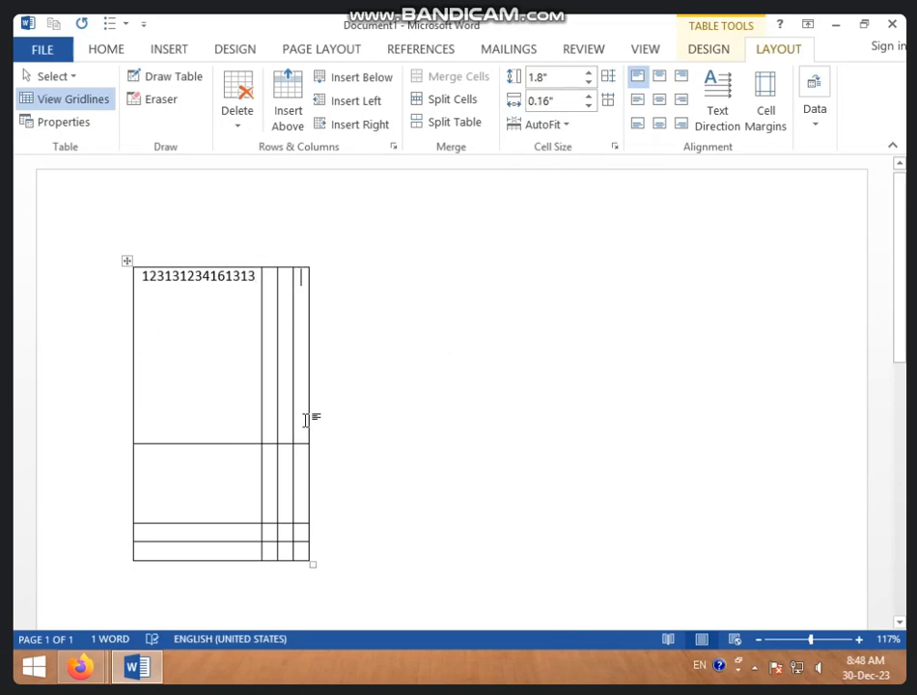
pyautogui.write('3543')
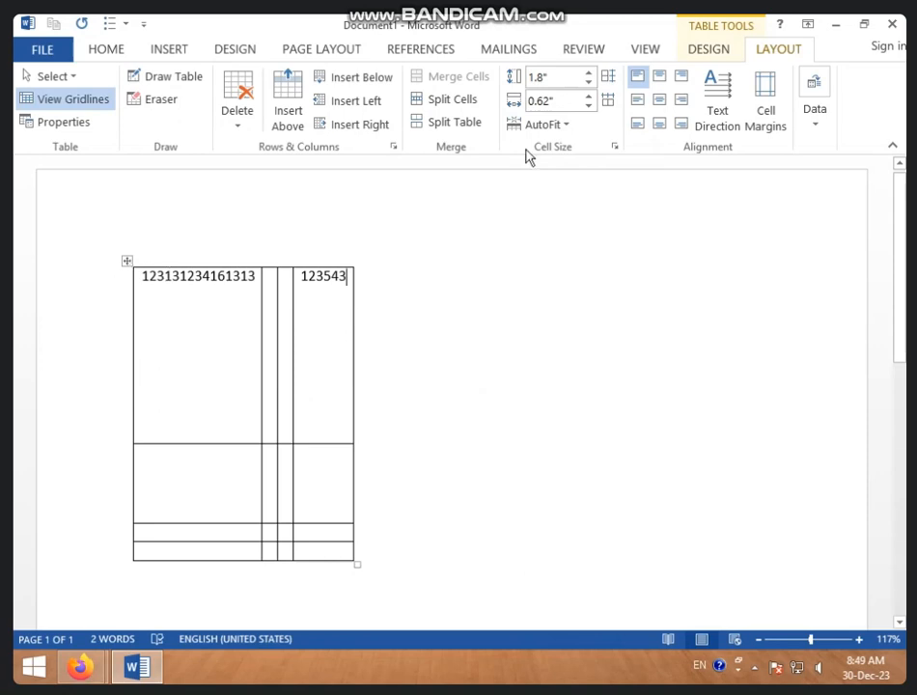
# - AutoFit the table to the window and apply Fixed Column Width to it
pyautogui.click(567, 126)
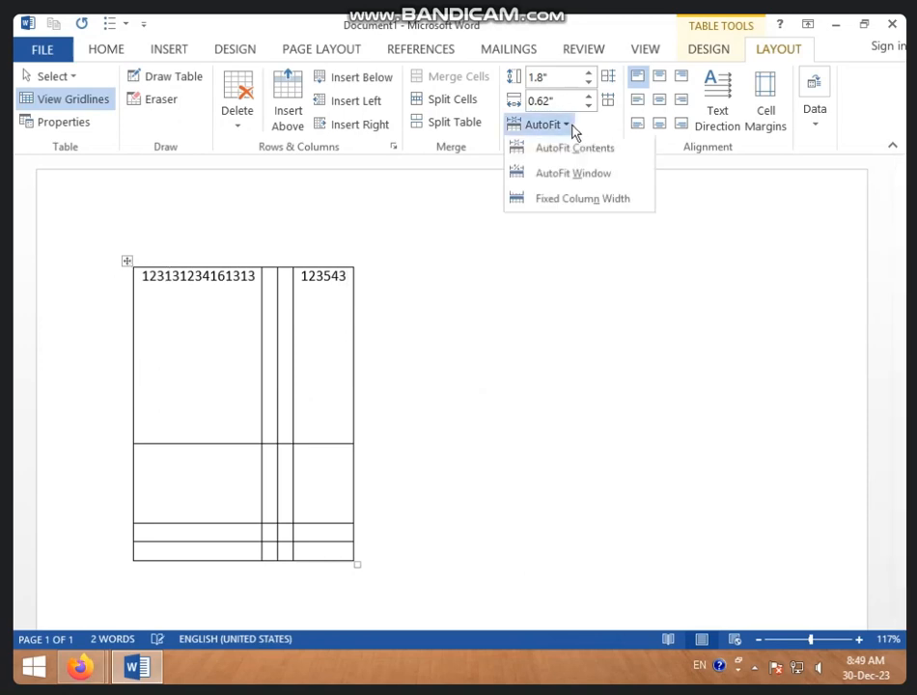
pyautogui.click(622, 176)
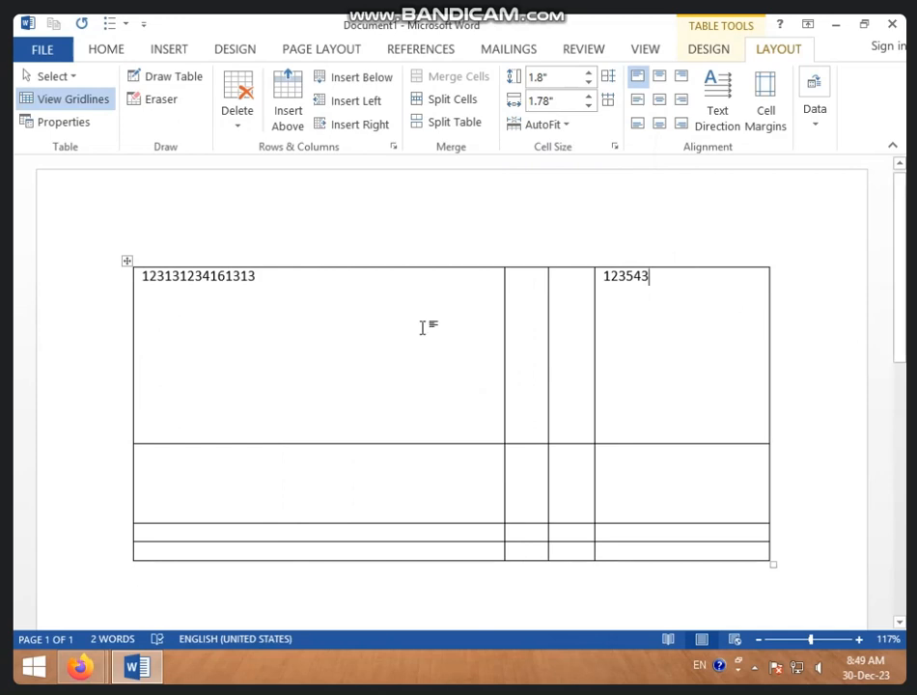
pyautogui.click(565, 127)
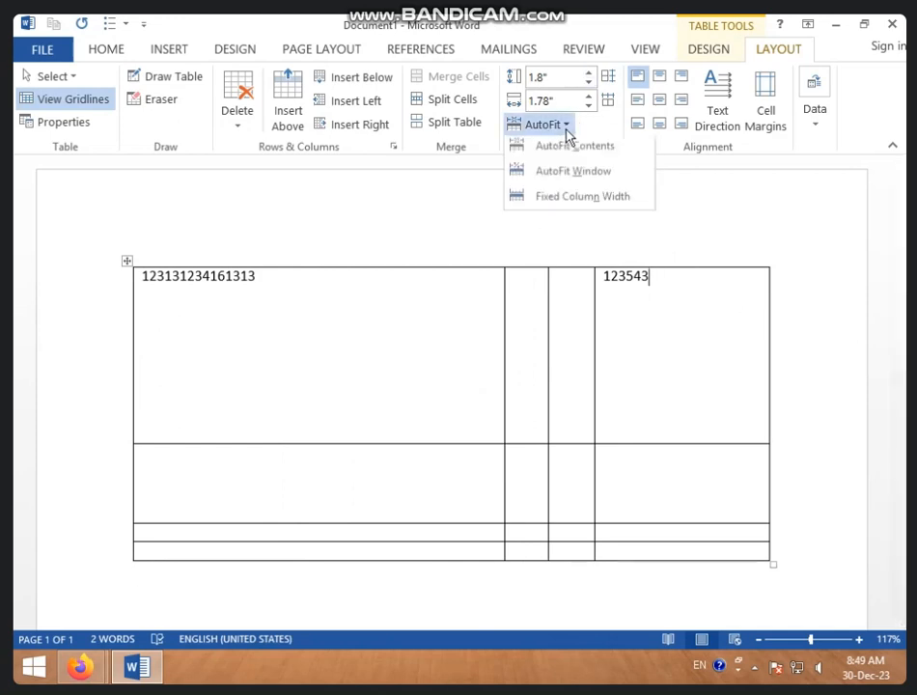
pyautogui.click(570, 200)
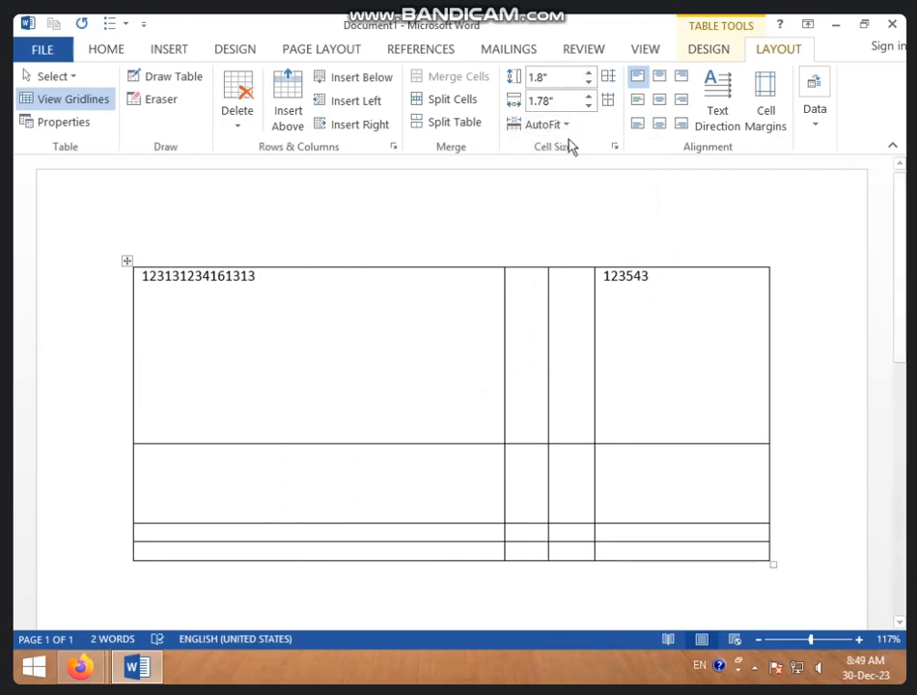
pyautogui.click(566, 125)
pyautogui.click(572, 200)
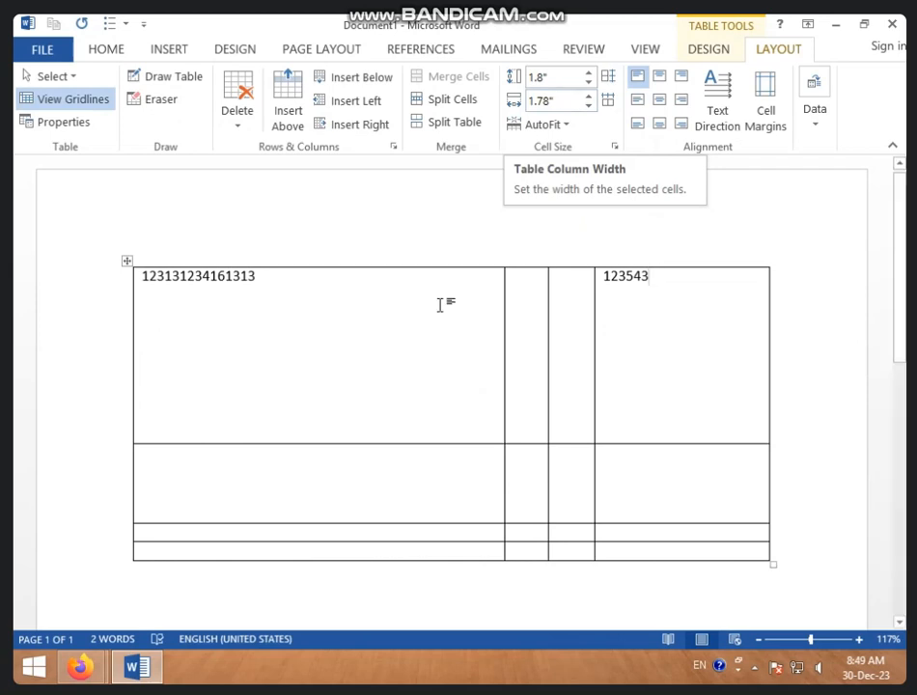
# - Undo the AutoFit changes, the entered numbers and the last height increases of the second row
pyautogui.hotkey('ctrl', 'z')
pyautogui.hotkey('ctrl', 'z')
pyautogui.hotkey('ctrl', 'z')
pyautogui.hotkey('ctrl', 'z')
pyautogui.hotkey('ctrl', 'z')
pyautogui.hotkey('ctrl', 'z')
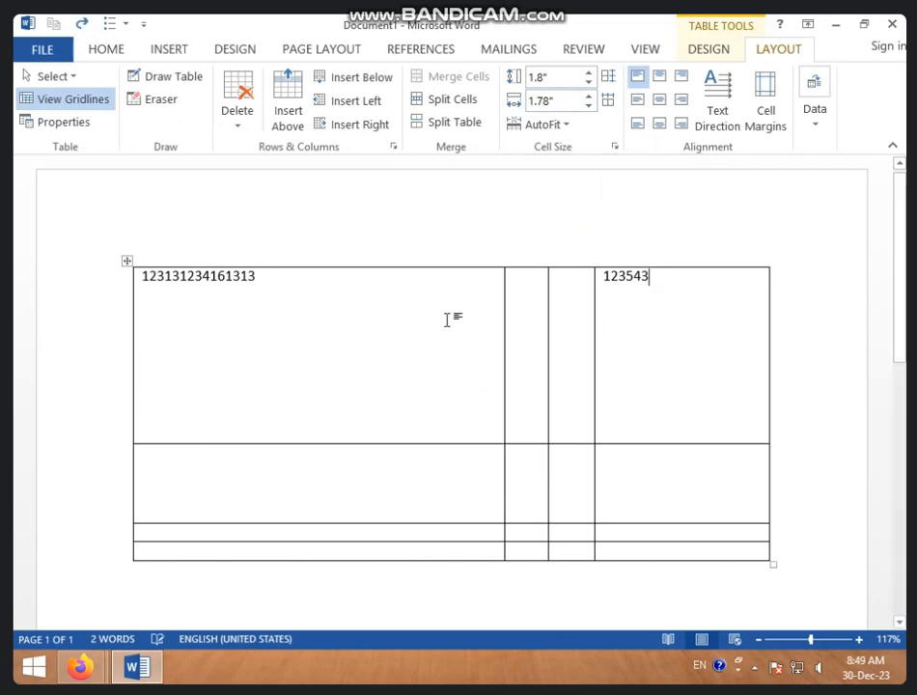
pyautogui.hotkey('ctrl', 'z')
pyautogui.hotkey('ctrl', 'z')
pyautogui.hotkey('ctrl', 'z')
pyautogui.hotkey('ctrl', 'z')
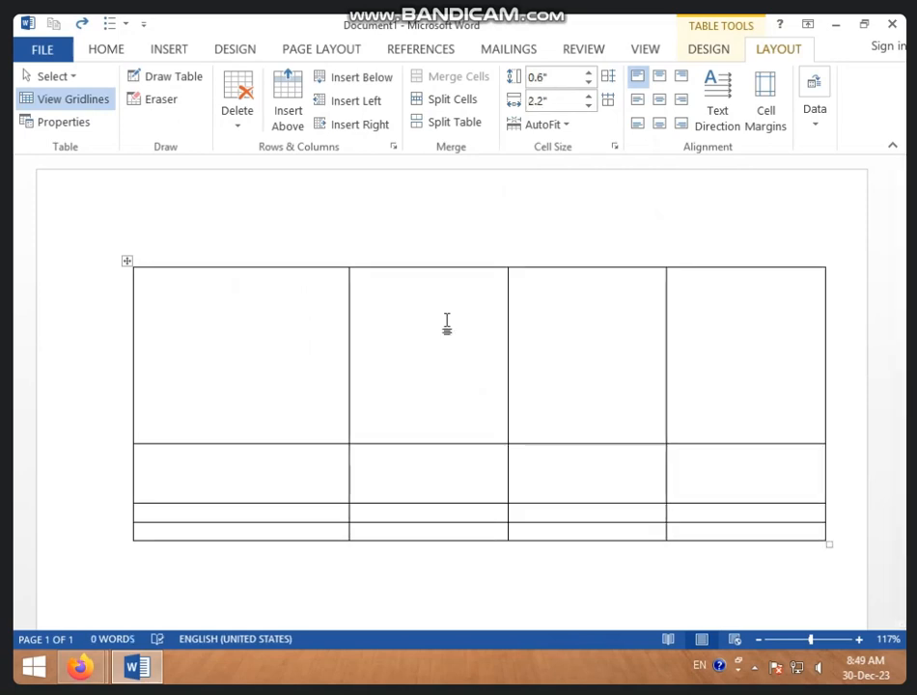
# - Reduce the height of the table's first row to 1.5"
pyautogui.click(381, 350)
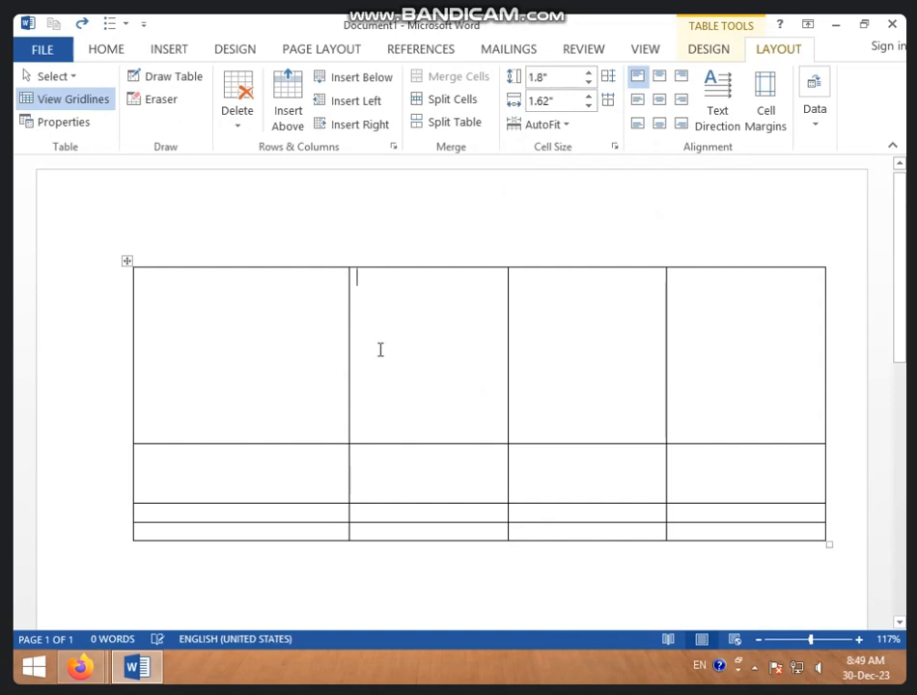
pyautogui.click(589, 84)
pyautogui.click(588, 84)
pyautogui.click(588, 84)
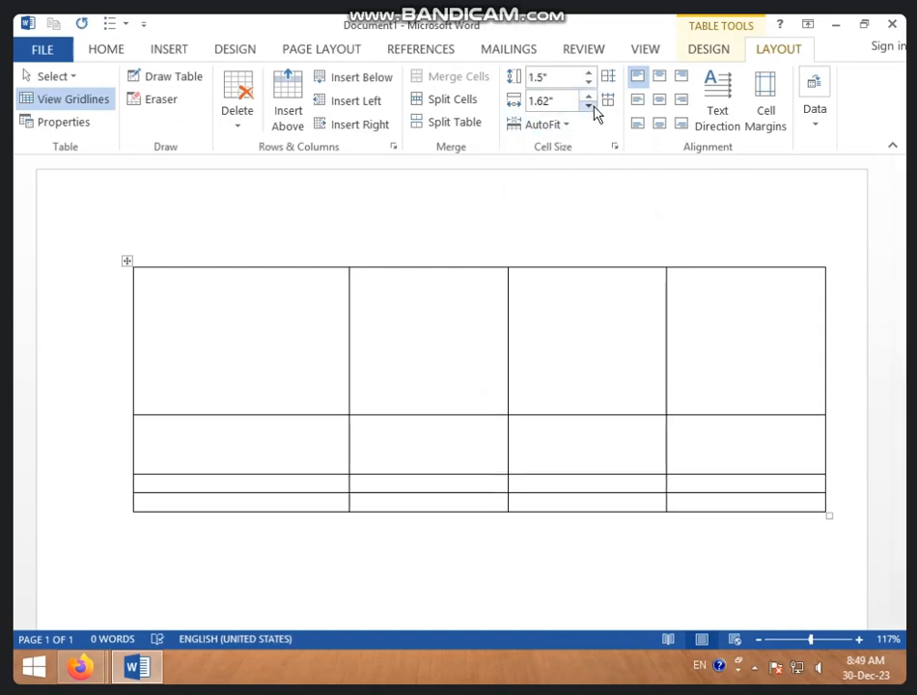
# - Reduce the width of the table's second column to 0.8"
pyautogui.click(588, 107)
pyautogui.click(588, 106)
pyautogui.click(589, 106)
pyautogui.click(589, 106)
pyautogui.click(589, 107)
pyautogui.click(588, 106)
pyautogui.click(588, 106)
pyautogui.click(588, 106)
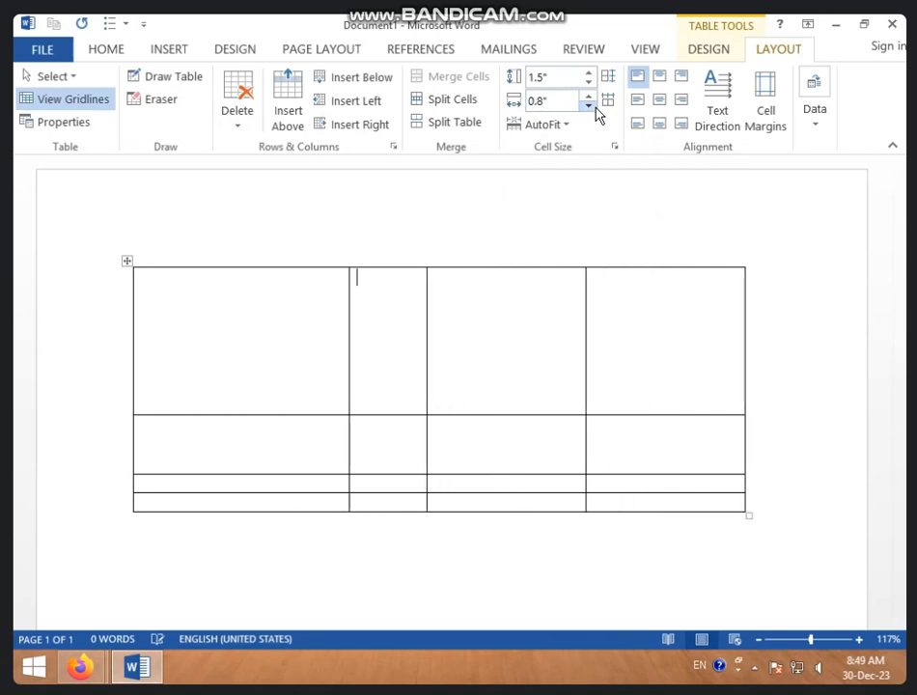
# - Reduce the width of the table's last column to 0.7"
pyautogui.click(661, 335)
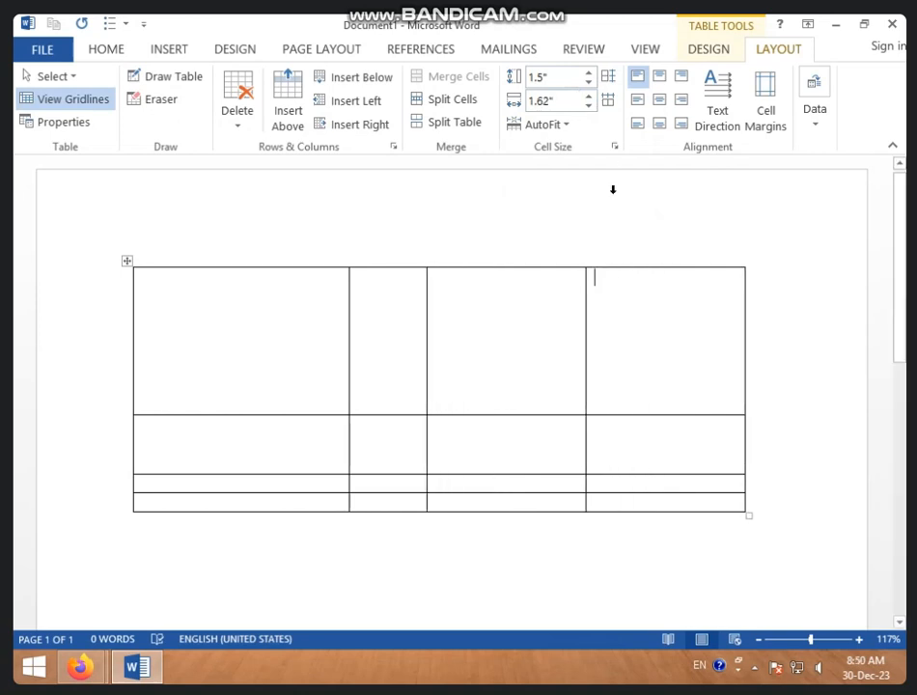
pyautogui.click(589, 106)
pyautogui.click(589, 106)
pyautogui.click(589, 106)
pyautogui.click(588, 106)
pyautogui.click(588, 106)
pyautogui.click(588, 106)
pyautogui.click(589, 106)
pyautogui.click(588, 106)
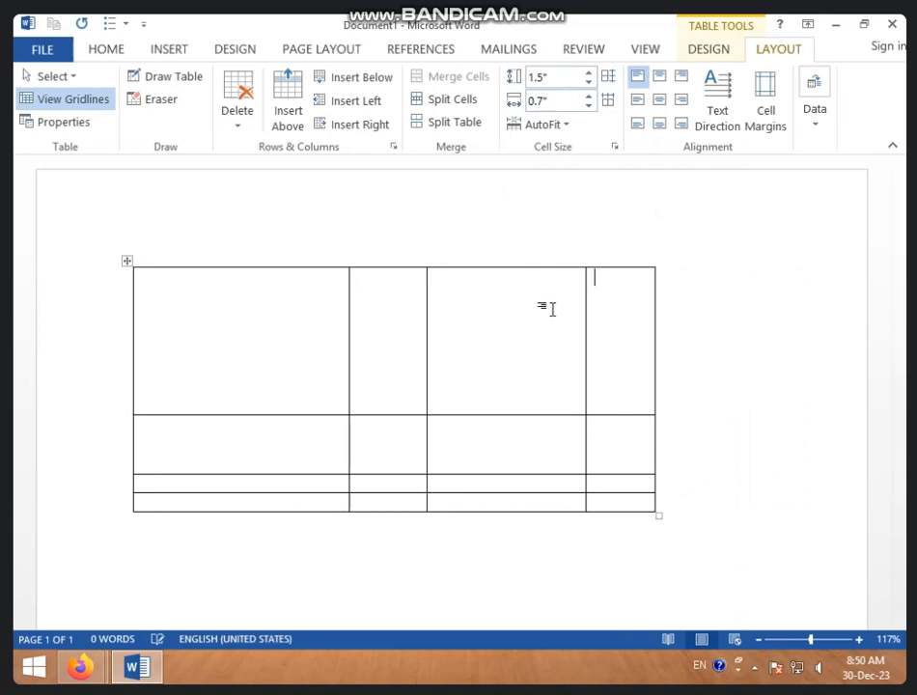
# - Set the height of the table's last row to 1"
pyautogui.click(539, 501)
pyautogui.click(590, 73)
pyautogui.click(591, 73)
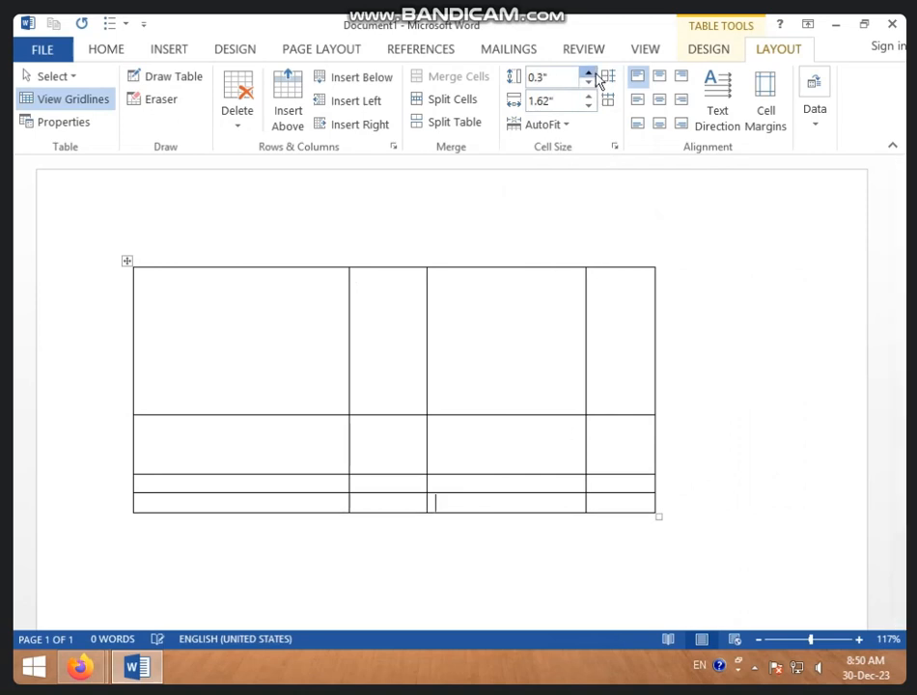
pyautogui.click(589, 73)
pyautogui.click(588, 73)
pyautogui.click(588, 73)
pyautogui.click(588, 73)
pyautogui.click(588, 73)
pyautogui.click(589, 73)
pyautogui.click(588, 73)
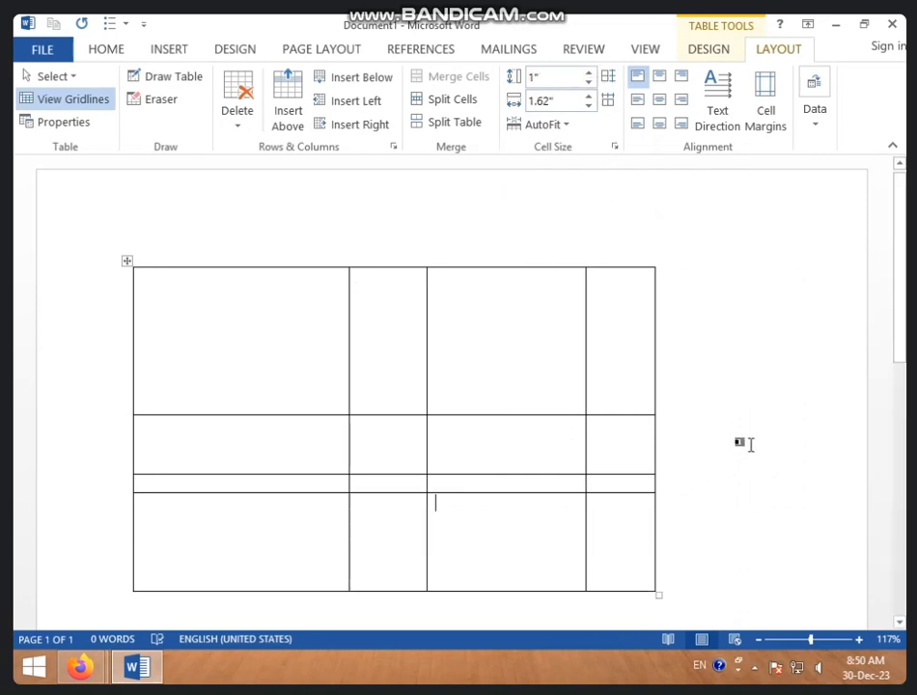
# - Distribute all rows and columns of the whole table evenly
pyautogui.scroll(-1, 750, 444)
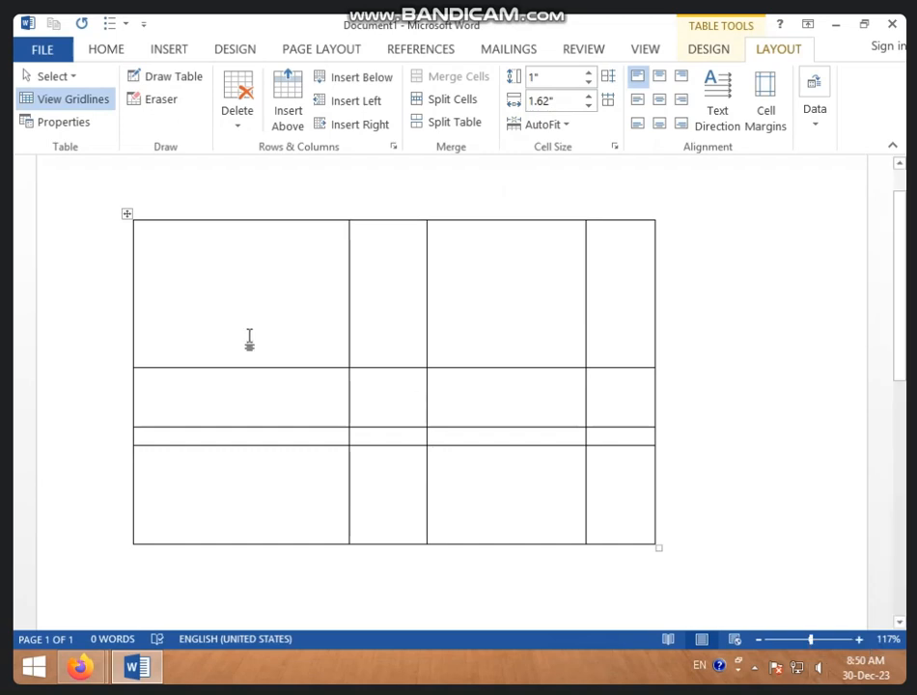
pyautogui.click(126, 214)
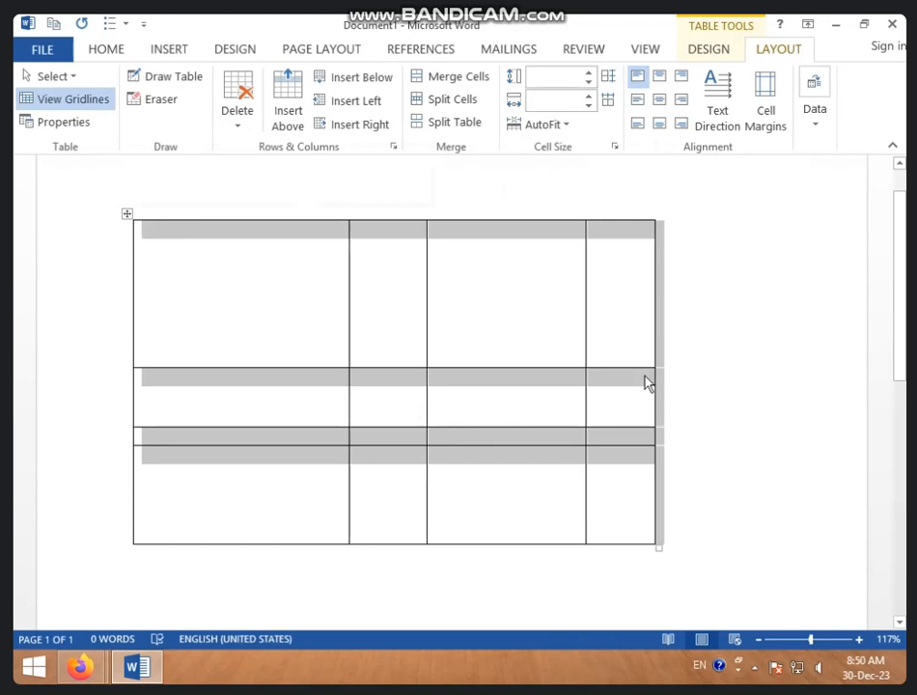
pyautogui.click(607, 77)
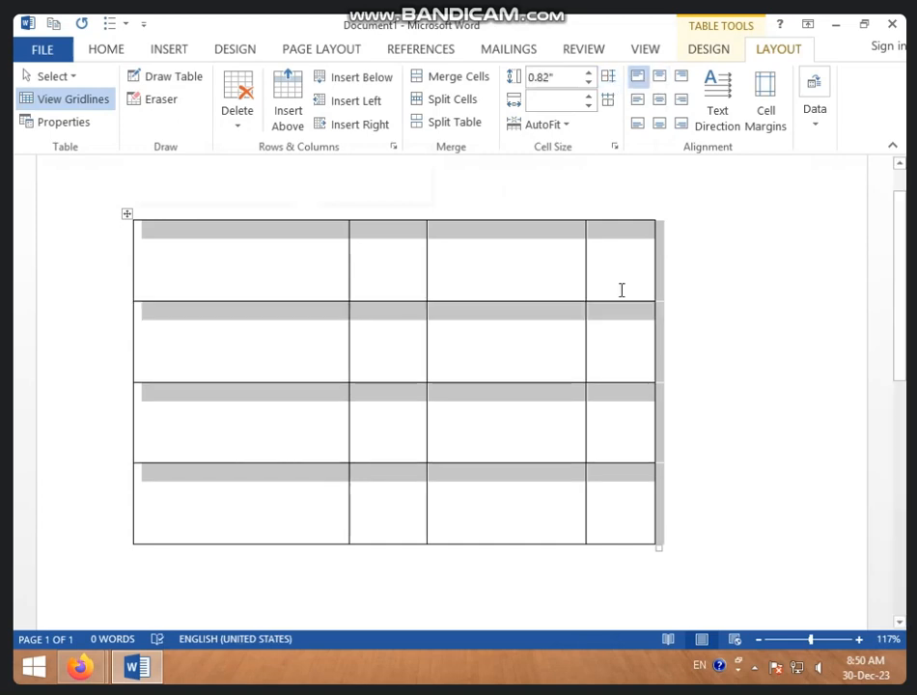
pyautogui.click(606, 101)
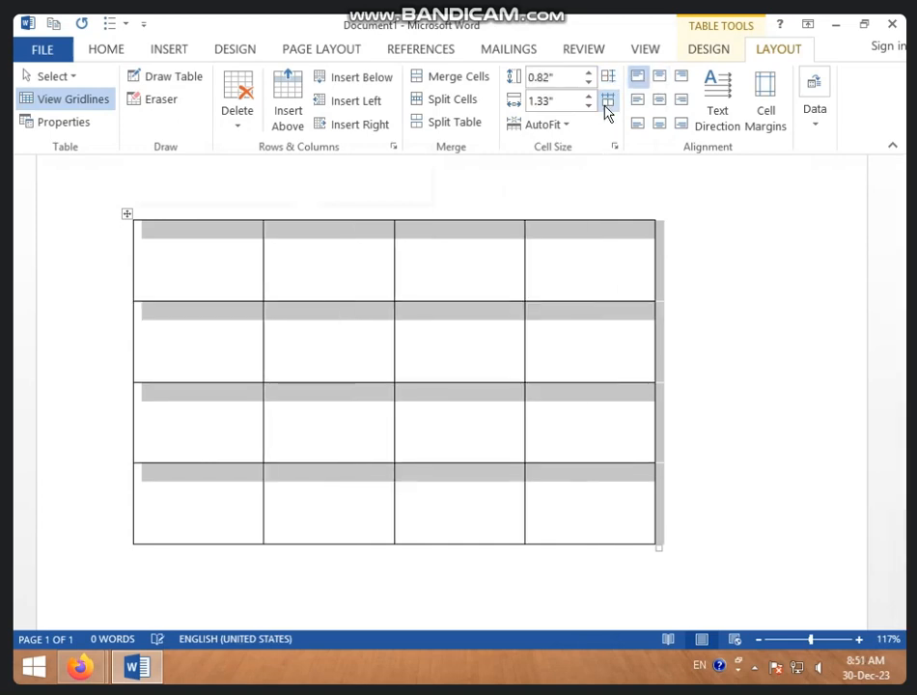
pyautogui.click(738, 291)
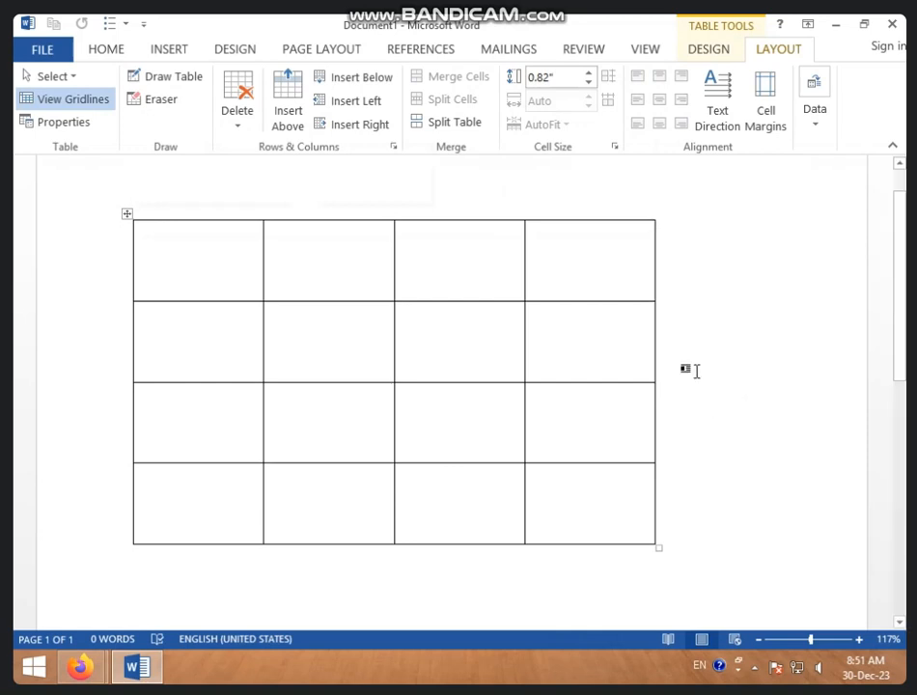
# - Fill the table's first row with the numbers 123, 456, 789 and 46
pyautogui.click(188, 297)
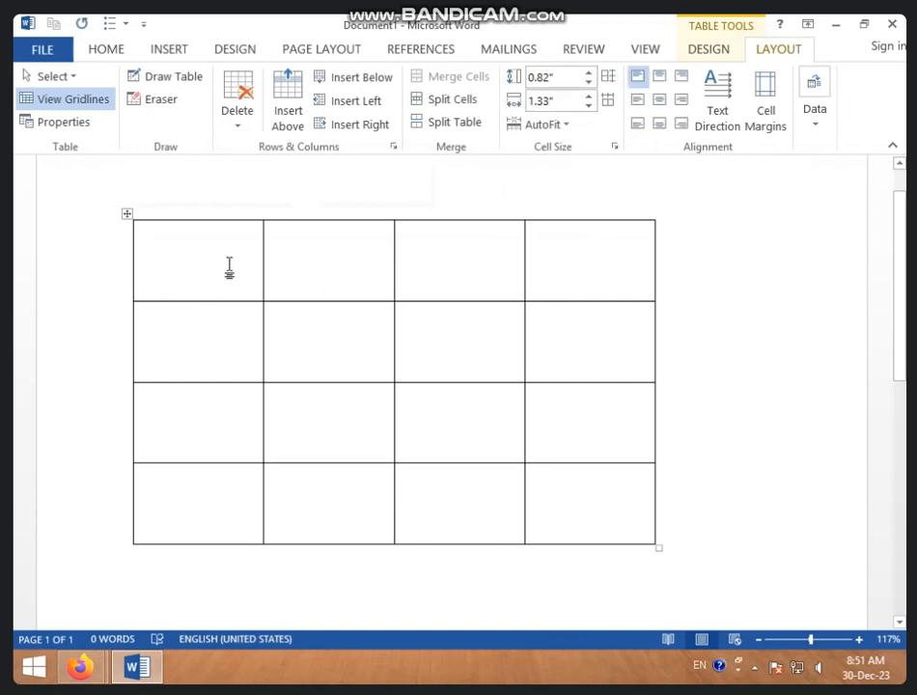
pyautogui.write('123')
pyautogui.press('Tab')
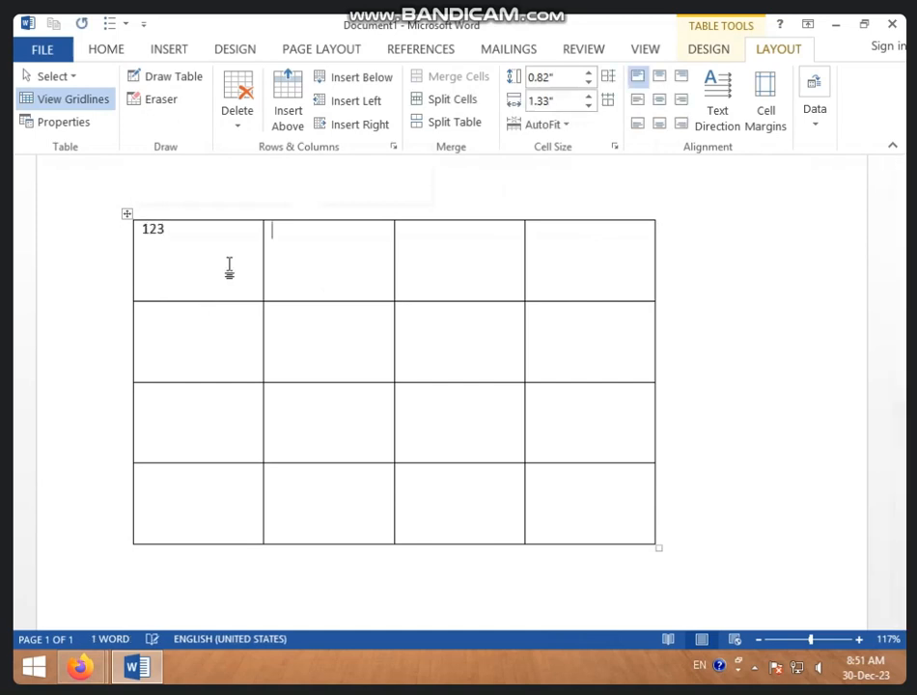
pyautogui.write('456')
pyautogui.press('Tab')
pyautogui.write('789')
pyautogui.press('Tab')
pyautogui.write('4')
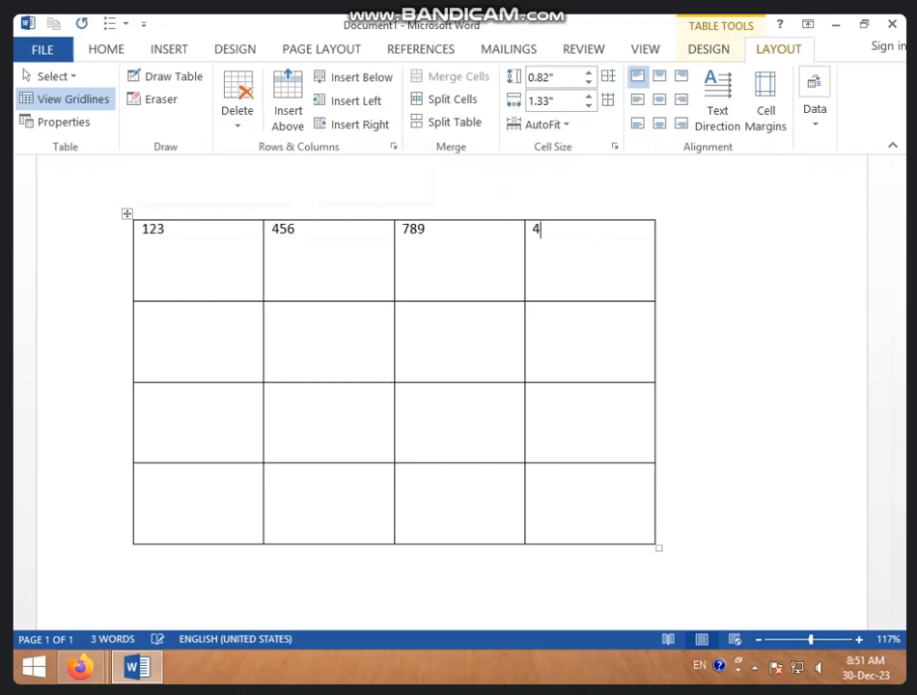
pyautogui.write('6')
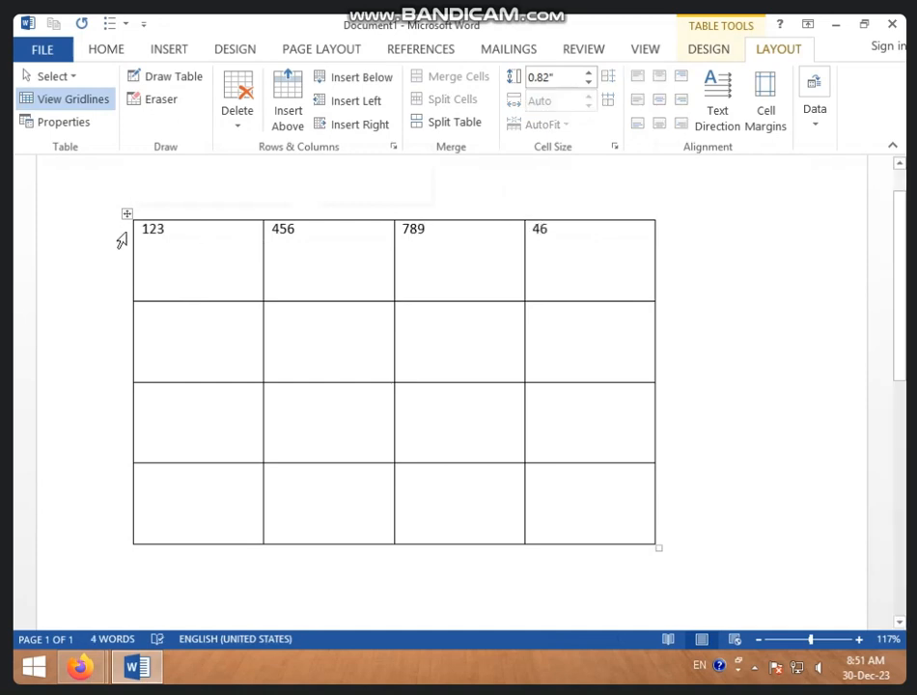
# - Copy the first row's four numbers into the second, third and fourth rows of the table
pyautogui.moveTo(141, 228); pyautogui.dragTo(588, 239)
pyautogui.hotkey('ctrl', 'c')
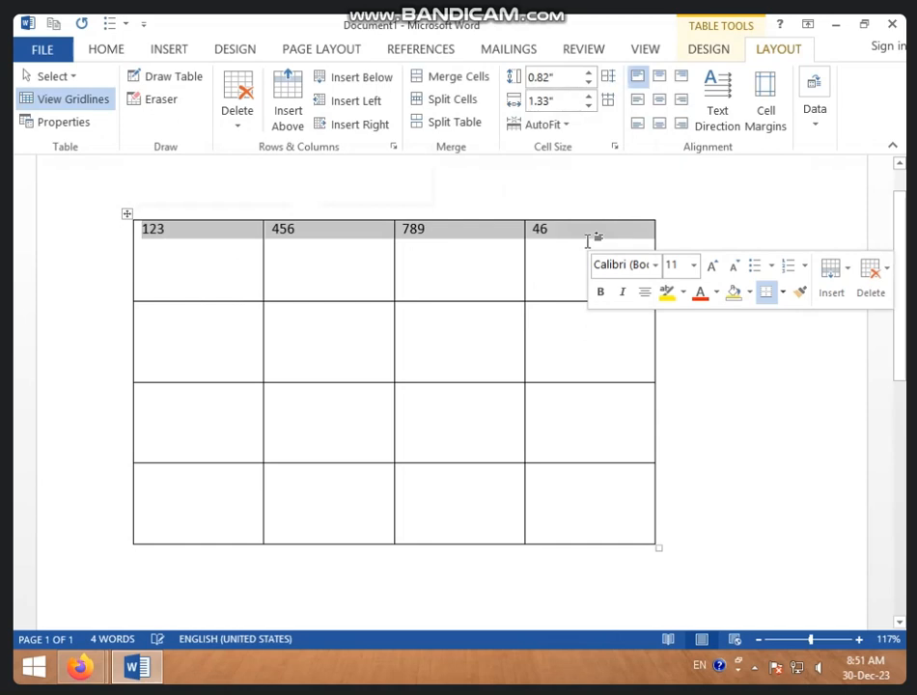
pyautogui.click(177, 355)
pyautogui.hotkey('ctrl', 'v')
pyautogui.click(194, 417)
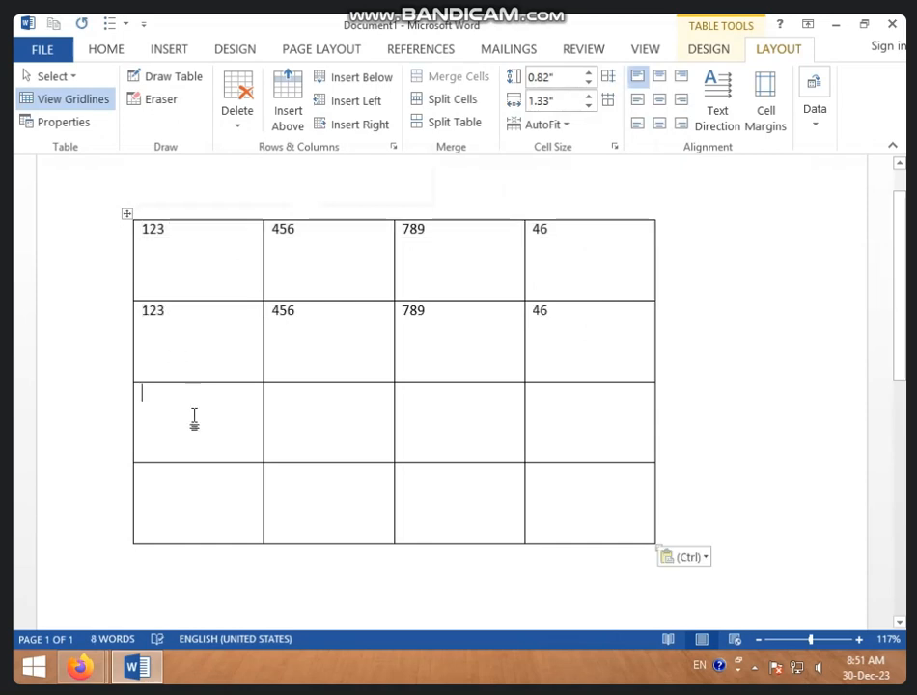
pyautogui.hotkey('ctrl', 'v')
pyautogui.click(210, 497)
pyautogui.hotkey('ctrl', 'v')
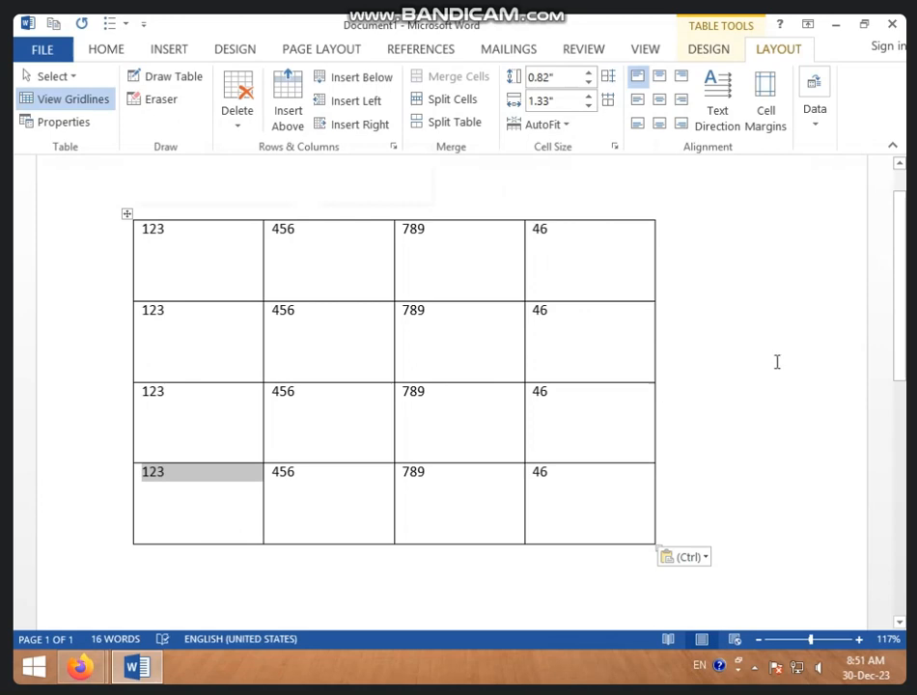
pyautogui.click(776, 362)
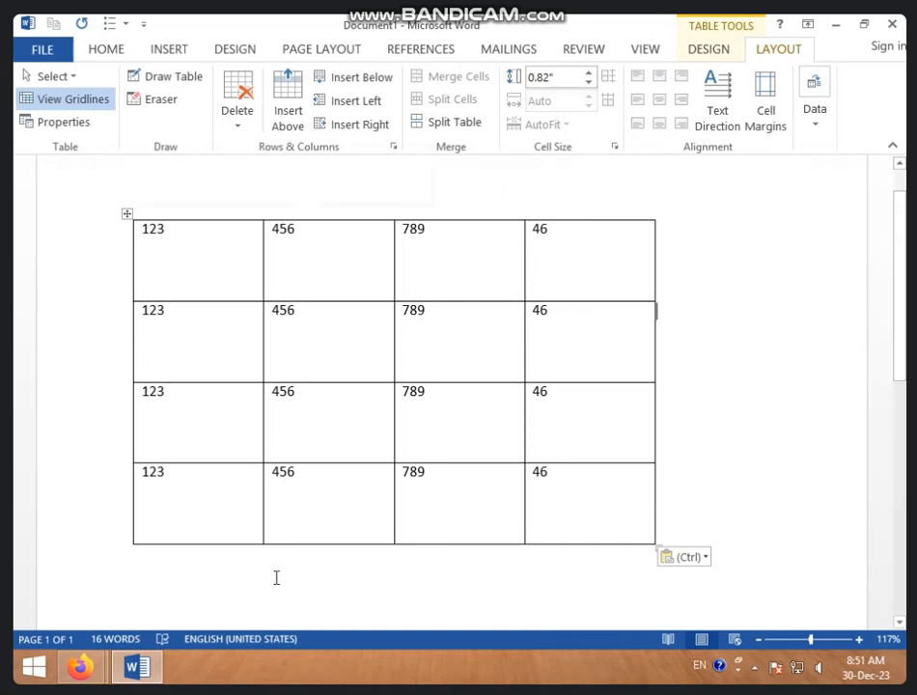
# - Try the cell alignments on the whole table in turn, from Top Center through the middle row of options to Bottom Right
pyautogui.click(126, 214)
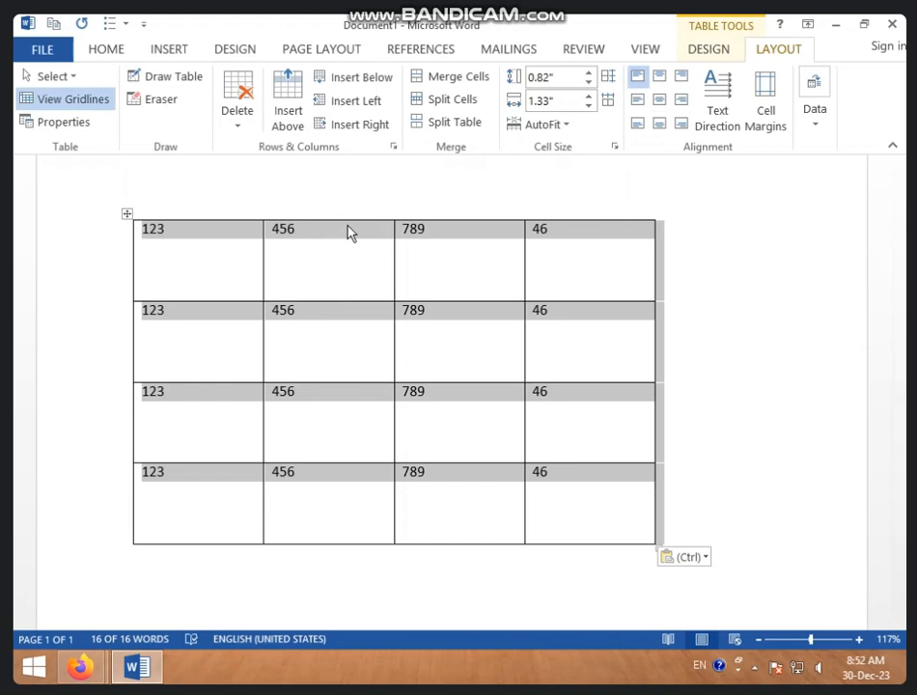
pyautogui.click(661, 77)
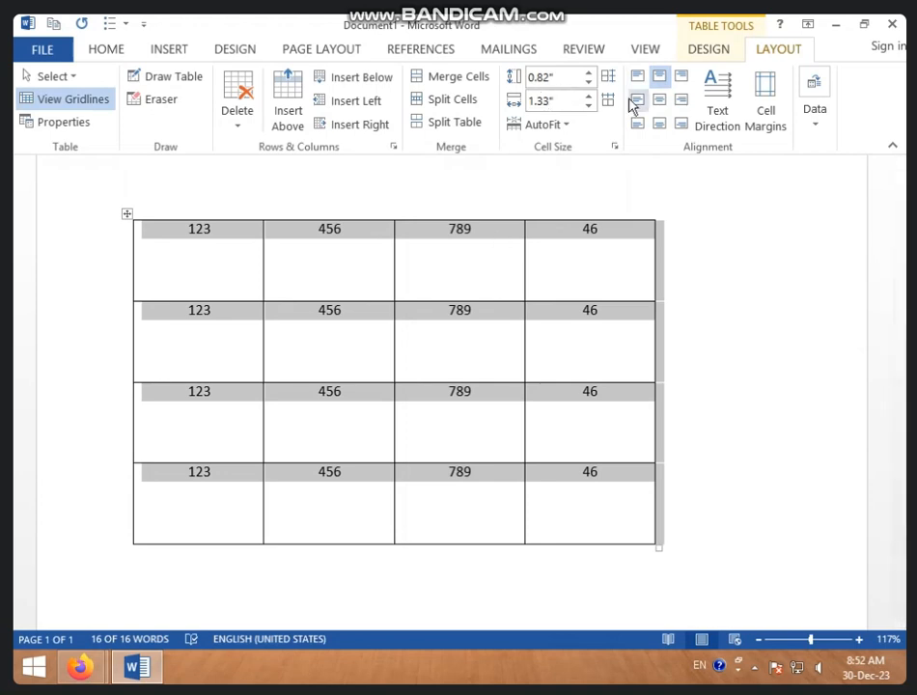
pyautogui.click(680, 77)
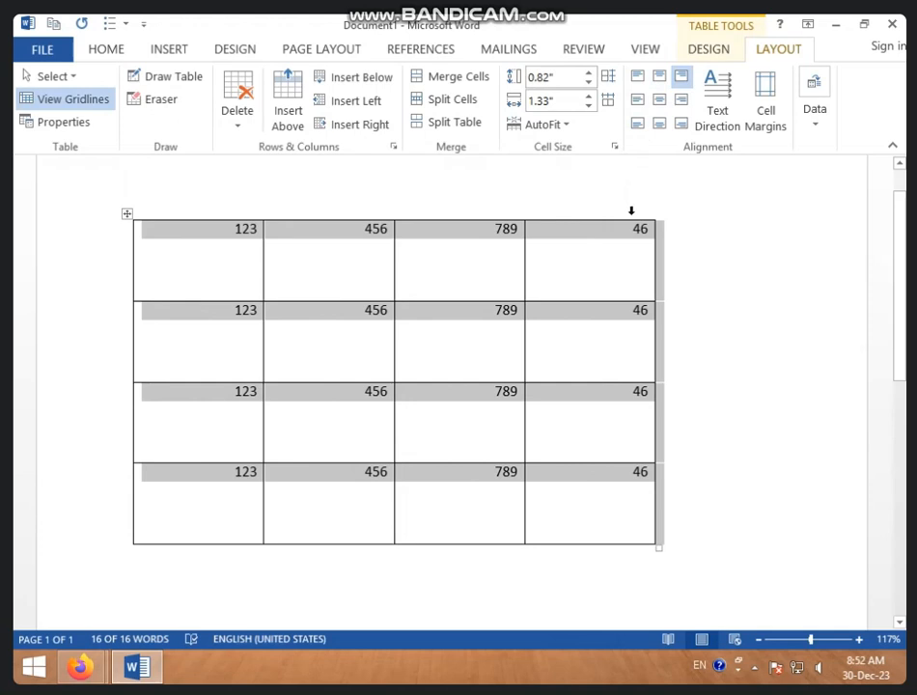
pyautogui.click(637, 99)
pyautogui.click(657, 100)
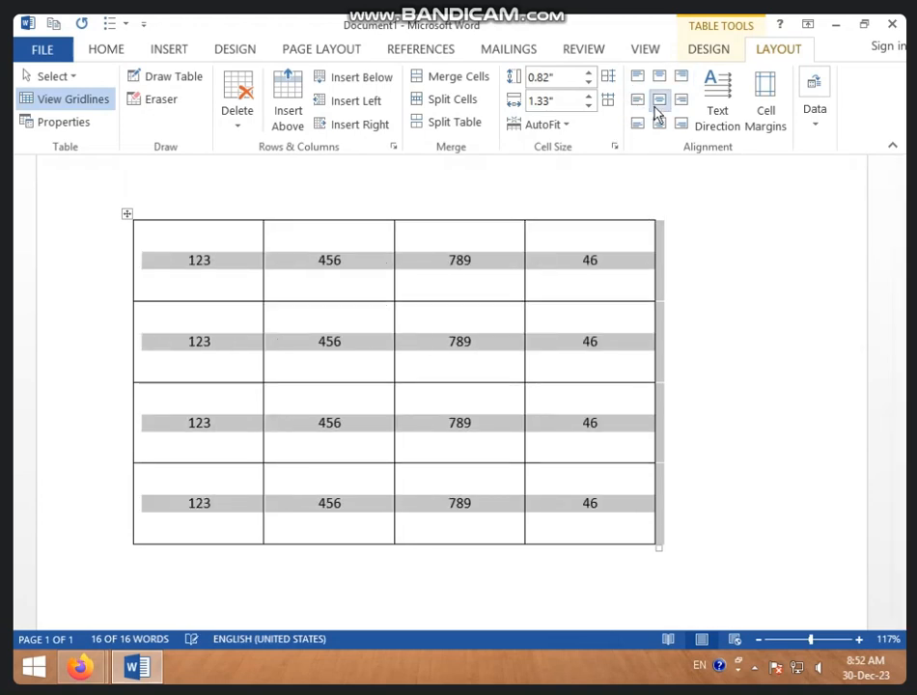
pyautogui.click(684, 102)
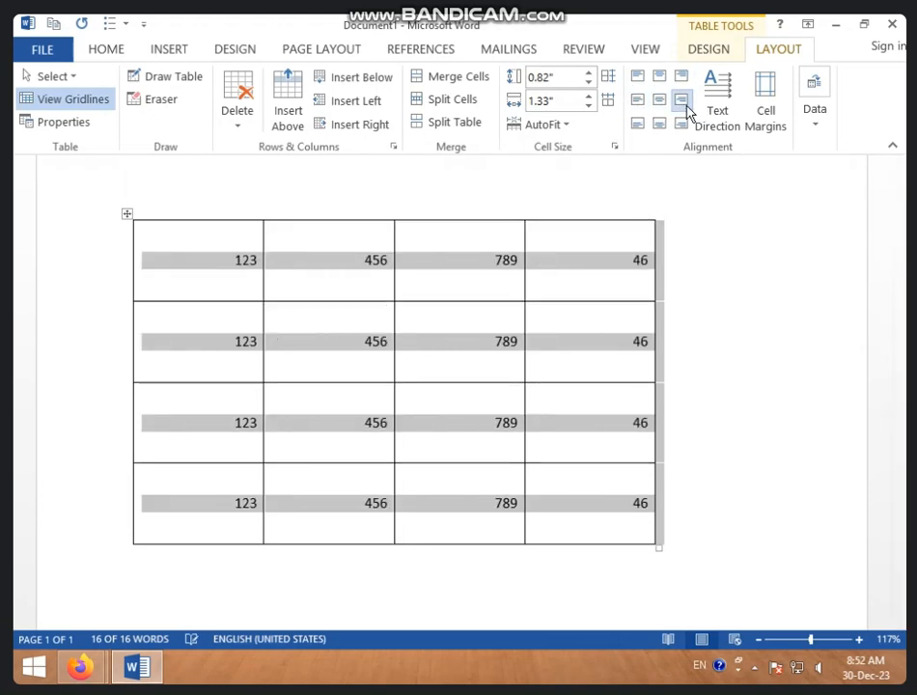
pyautogui.click(641, 125)
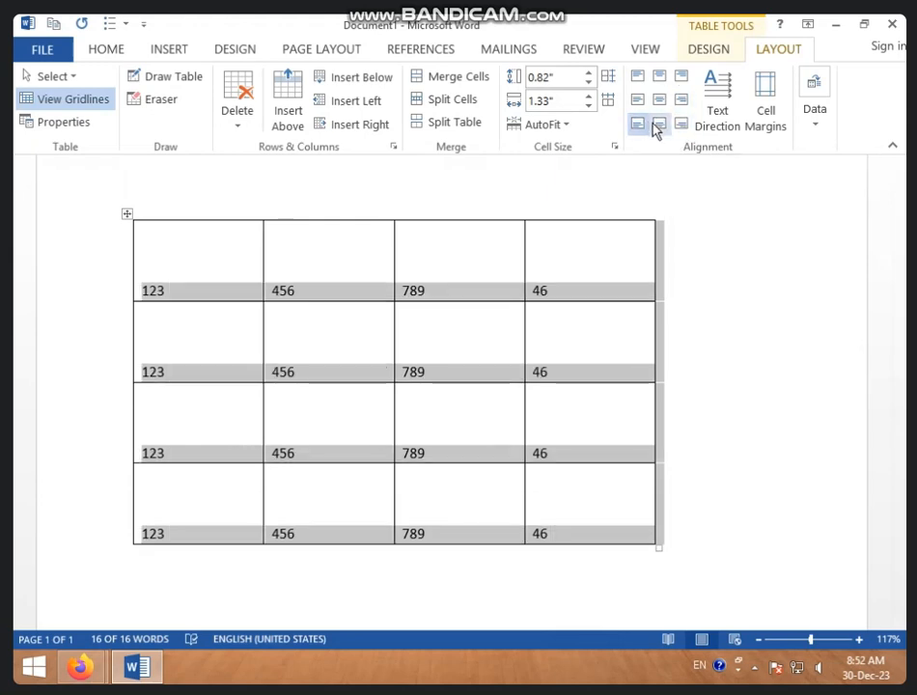
pyautogui.click(657, 126)
pyautogui.click(680, 131)
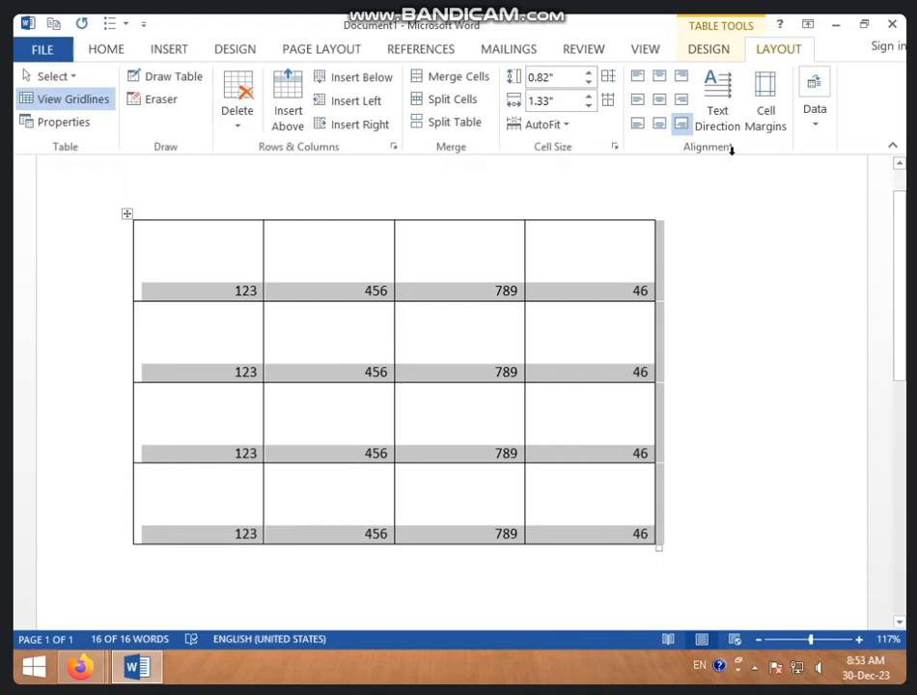
# - Center all cell contents horizontally and vertically, and cycle the text direction through both vertical orientations back to horizontal
pyautogui.click(661, 101)
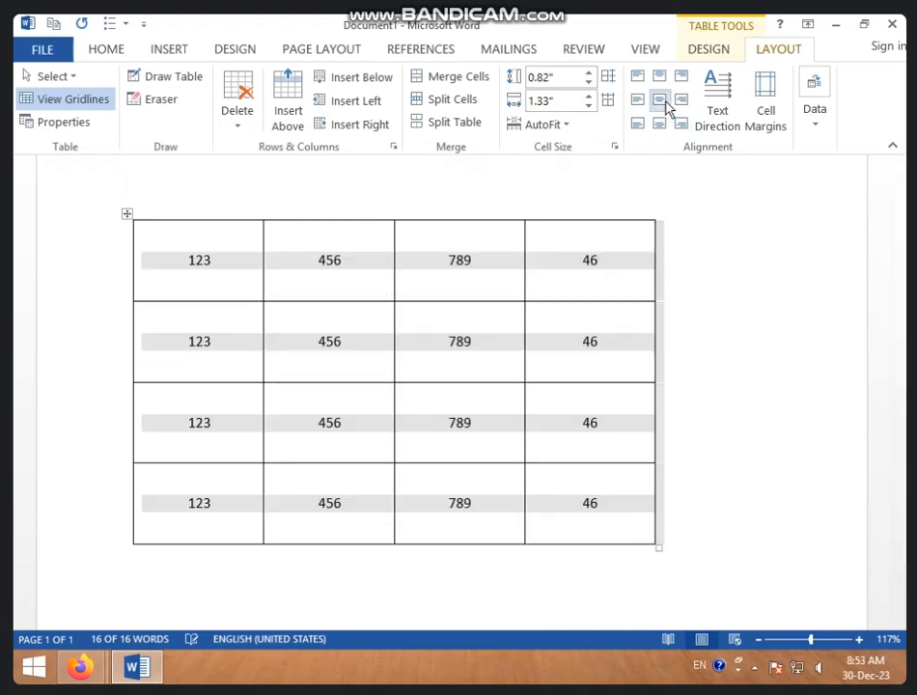
pyautogui.click(726, 98)
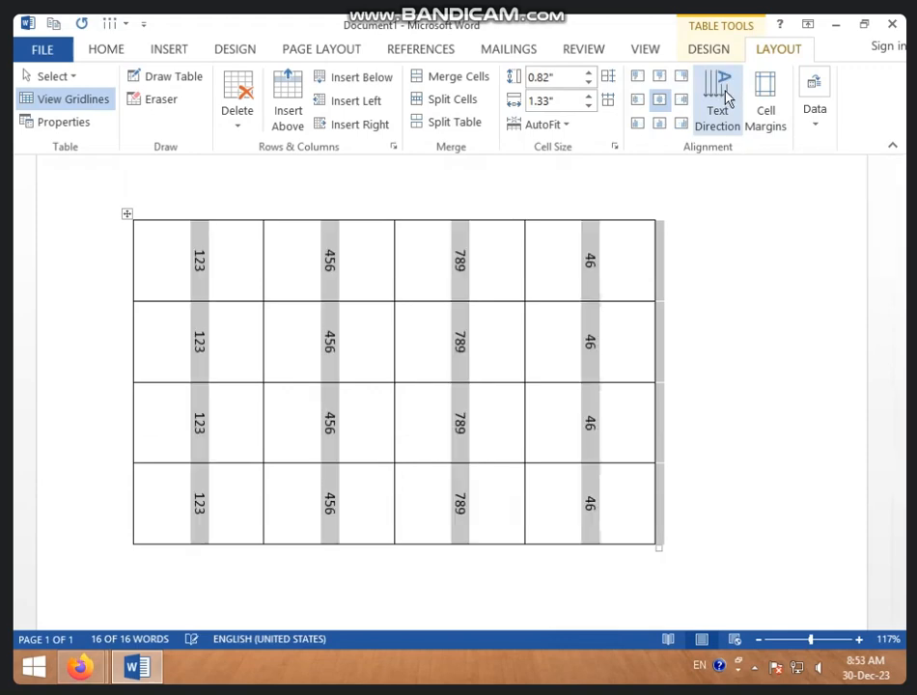
pyautogui.click(719, 108)
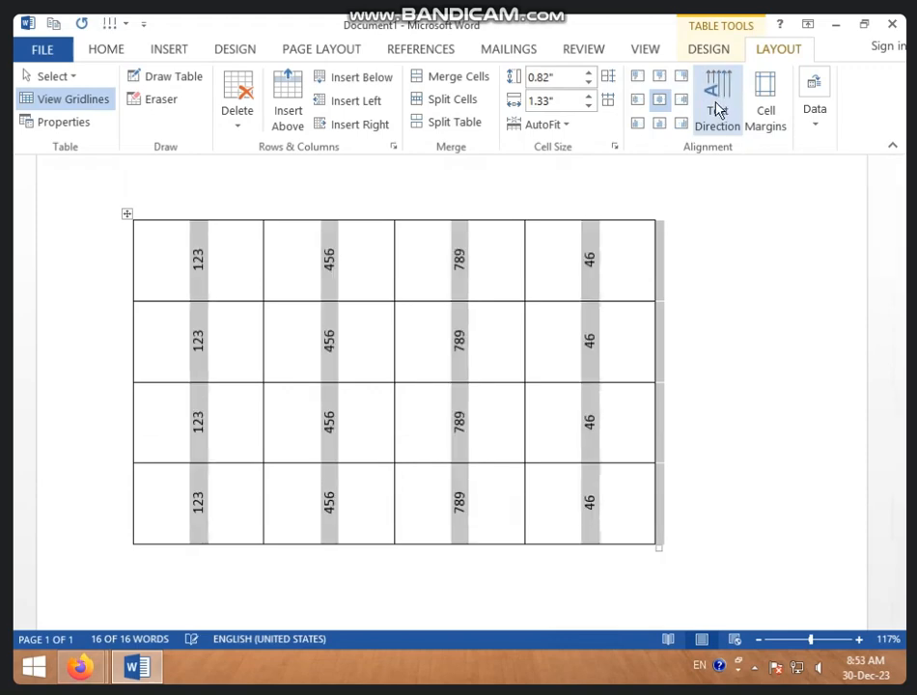
pyautogui.click(717, 109)
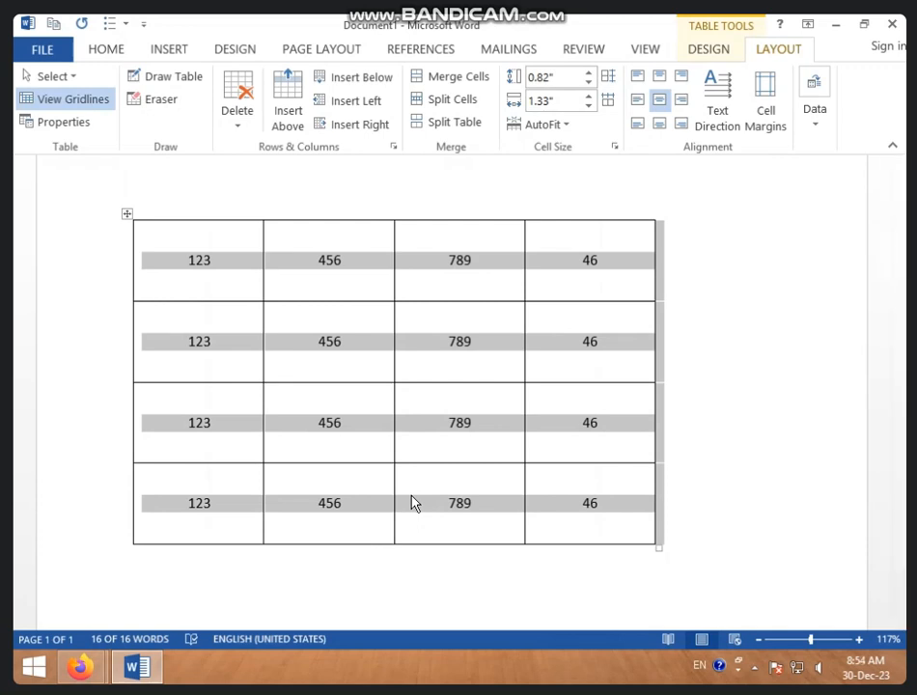
# - Delete all the numbers from the table, keeping its empty cells
pyautogui.press('Delete')
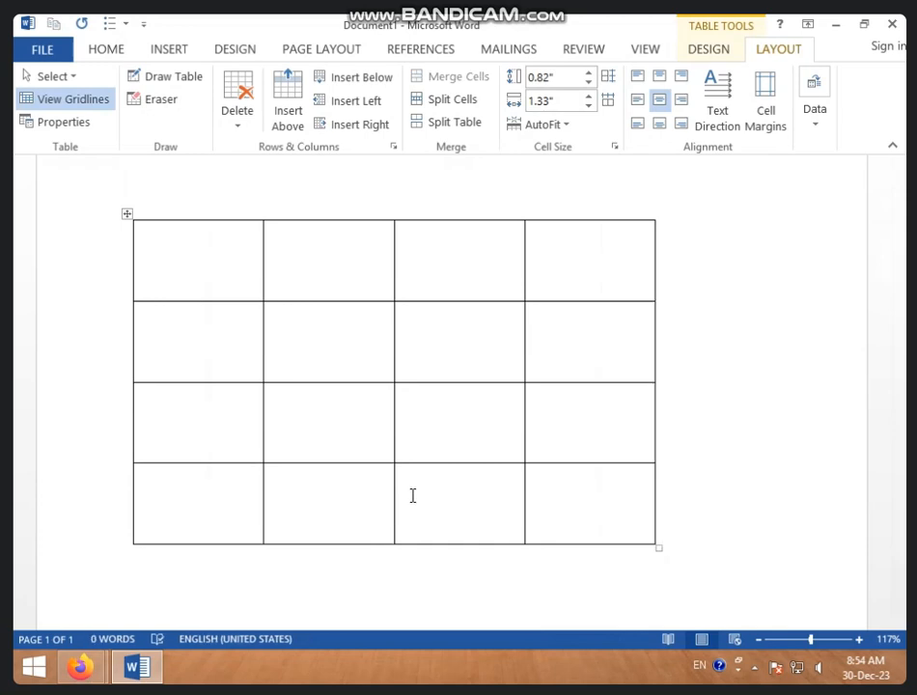
# - Align the table's first cell to the top left and enter 131 in it
pyautogui.click(648, 81)
pyautogui.click(153, 238)
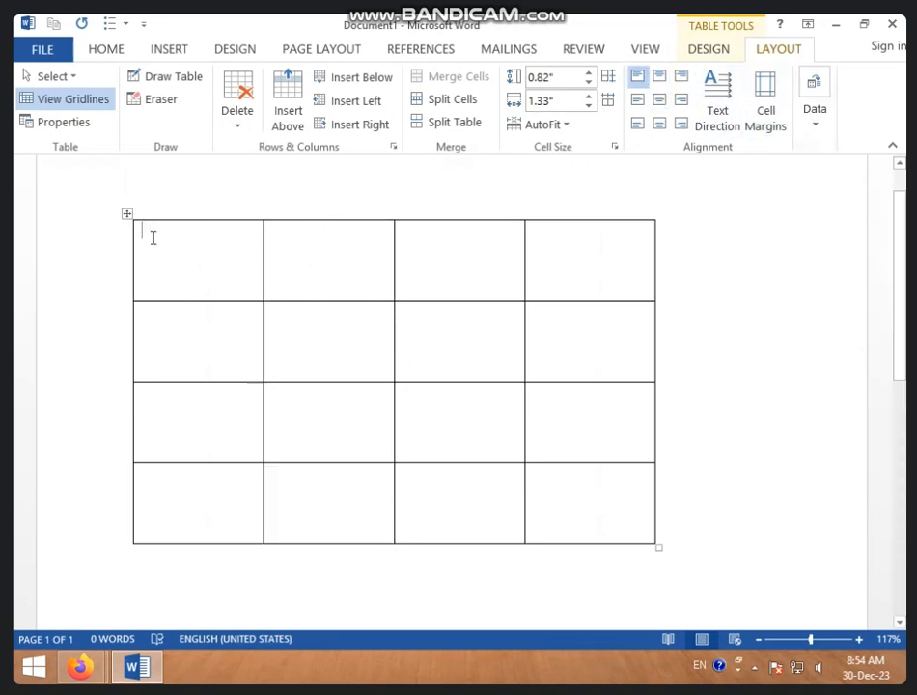
pyautogui.write('131')
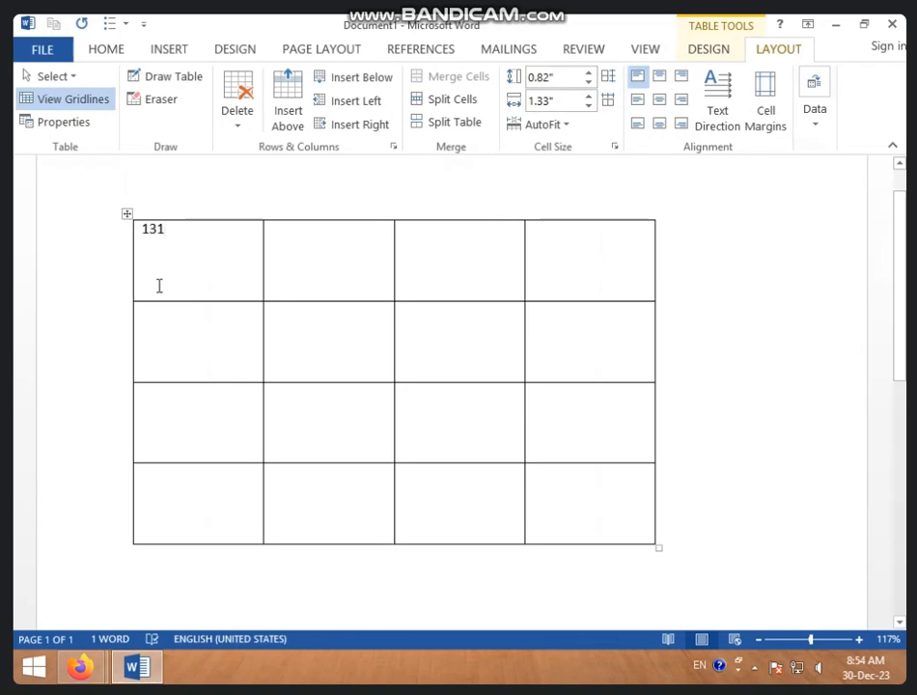
# - Set the table's default cell margins to 2 at the top, 1 at the bottom and 2 on the left, and adjust the right one
pyautogui.moveTo(131, 289)
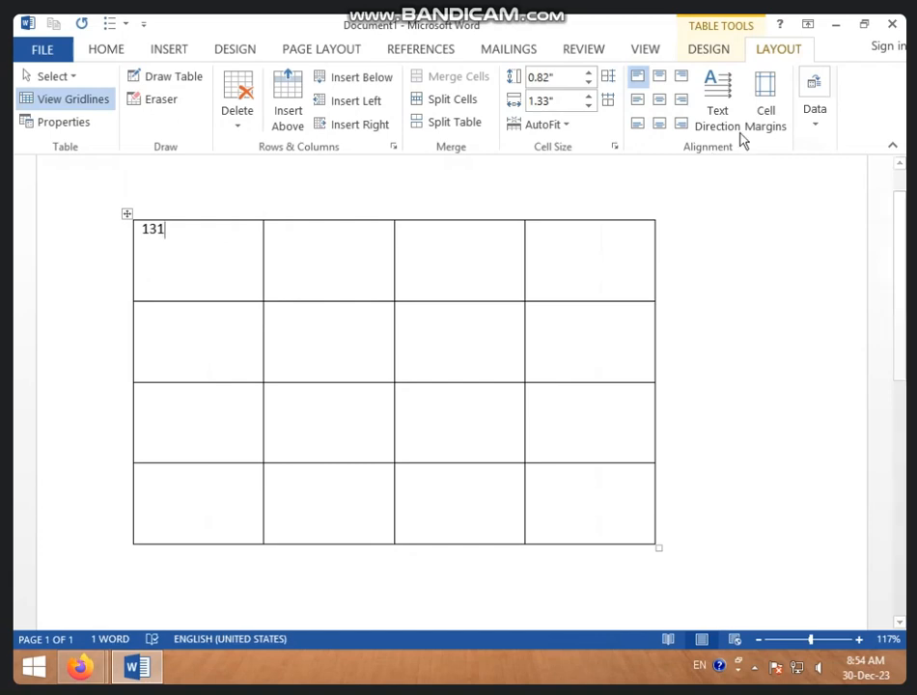
pyautogui.click(764, 116)
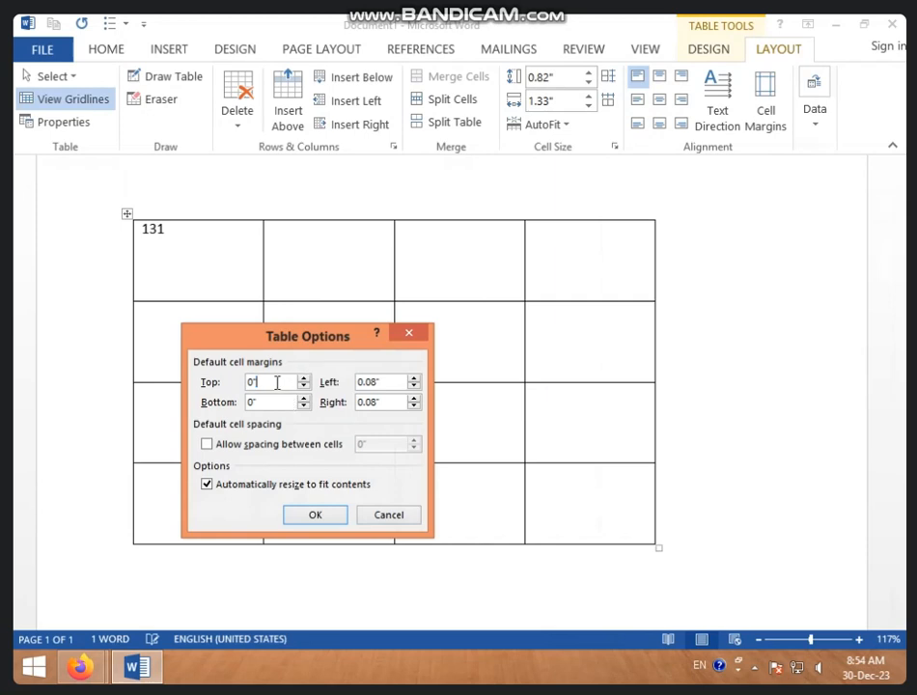
pyautogui.write('2')
pyautogui.doubleClick(253, 402)
pyautogui.write('1')
pyautogui.doubleClick(372, 381)
pyautogui.write('2')
pyautogui.doubleClick(357, 405)
pyautogui.click(319, 516)
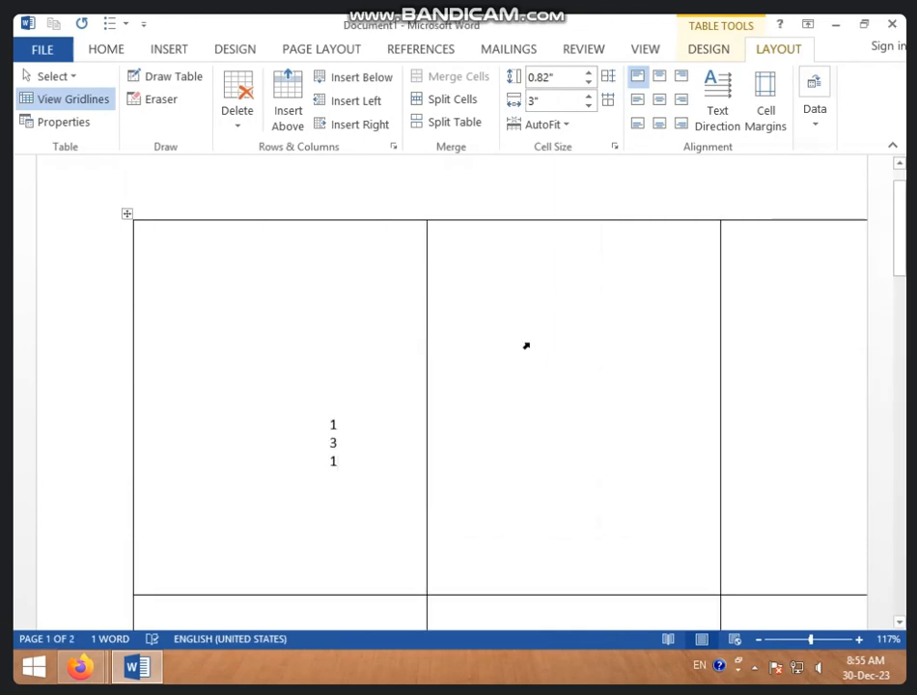
# - Replace the first cell's text with 12313131 and check how it wraps within the margins
pyautogui.tripleClick(199, 386)
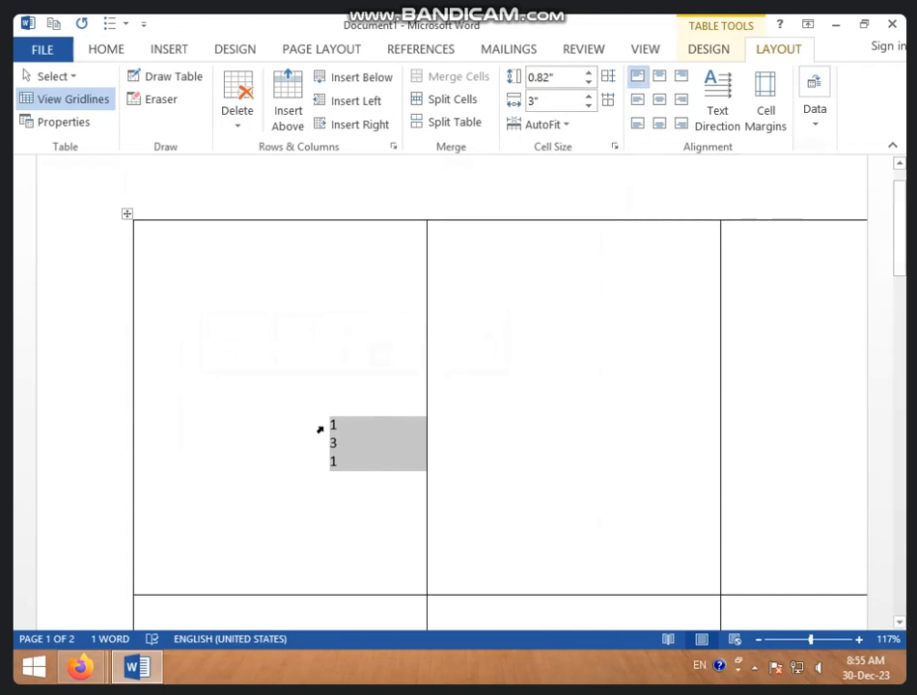
pyautogui.write('1 2 3 1 3 1 3 1')
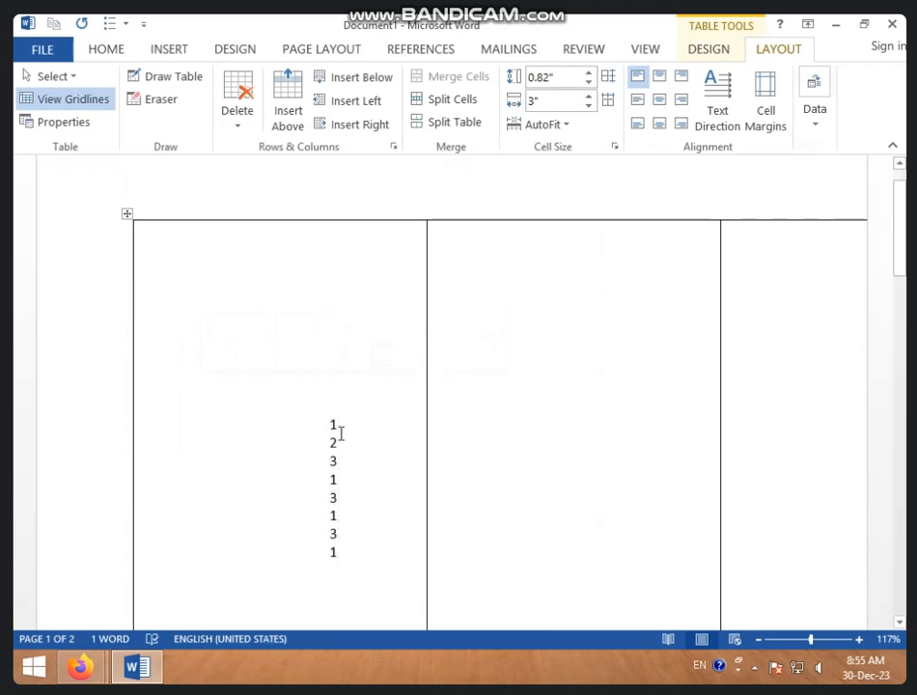
pyautogui.scroll(-3, 336, 425)
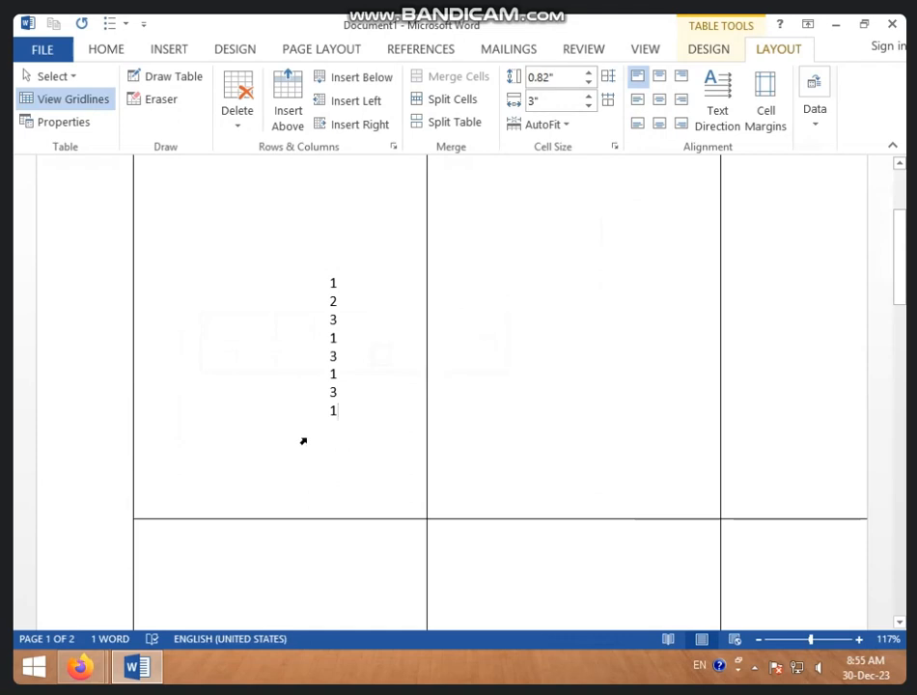
pyautogui.scroll(4, 303, 440)
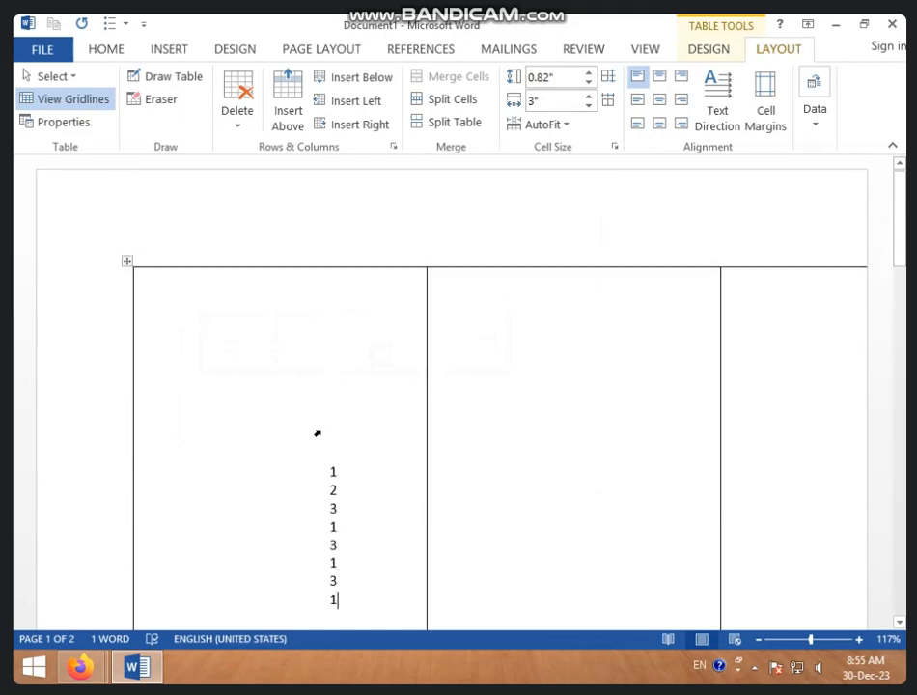
pyautogui.scroll(-1, 453, 545)
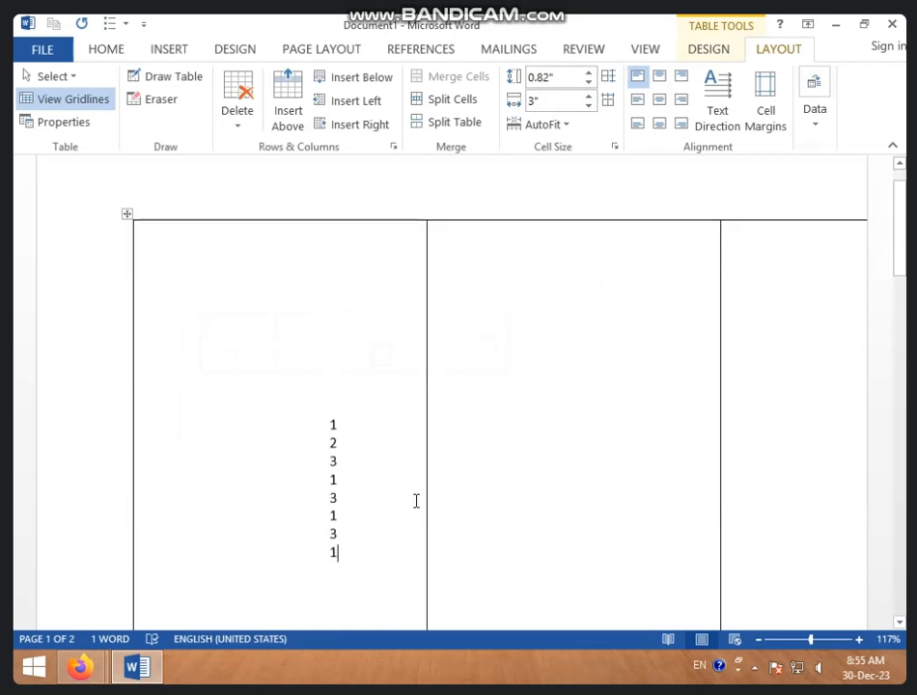
pyautogui.scroll(-1, 415, 501)
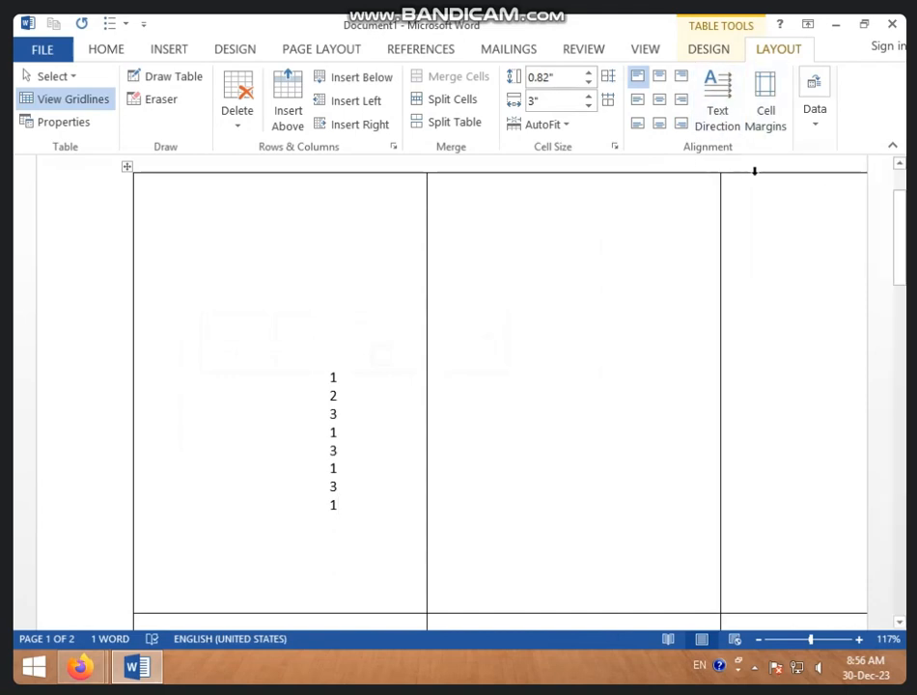
# - Undo the first cell's text replacement and the cell margin change
pyautogui.hotkey('ctrl', 'z')
pyautogui.hotkey('ctrl', 'z')
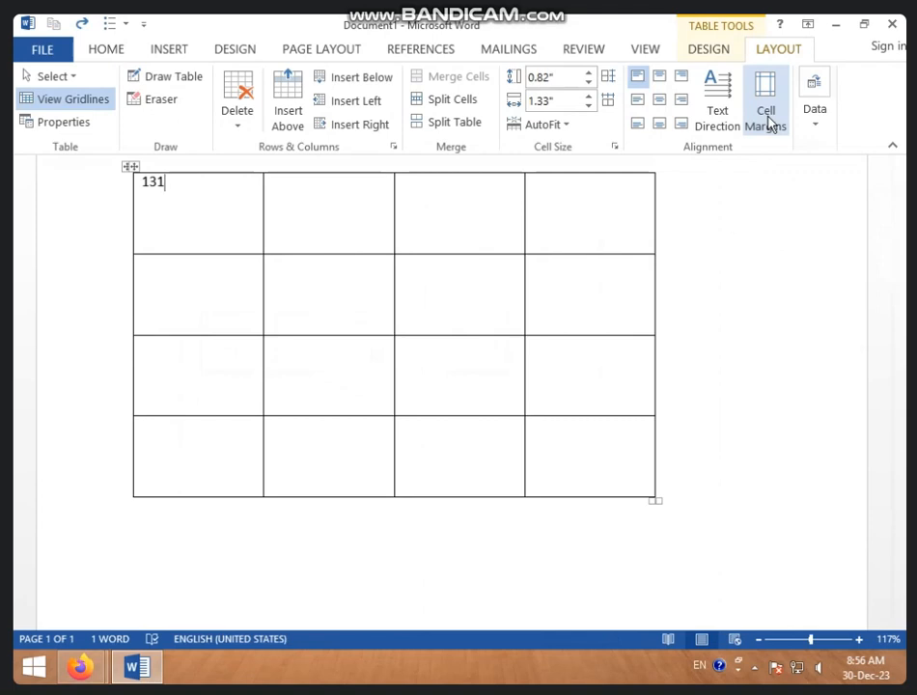
# - View the table data tools, close them and delete 131 from the first cell
pyautogui.click(820, 135)
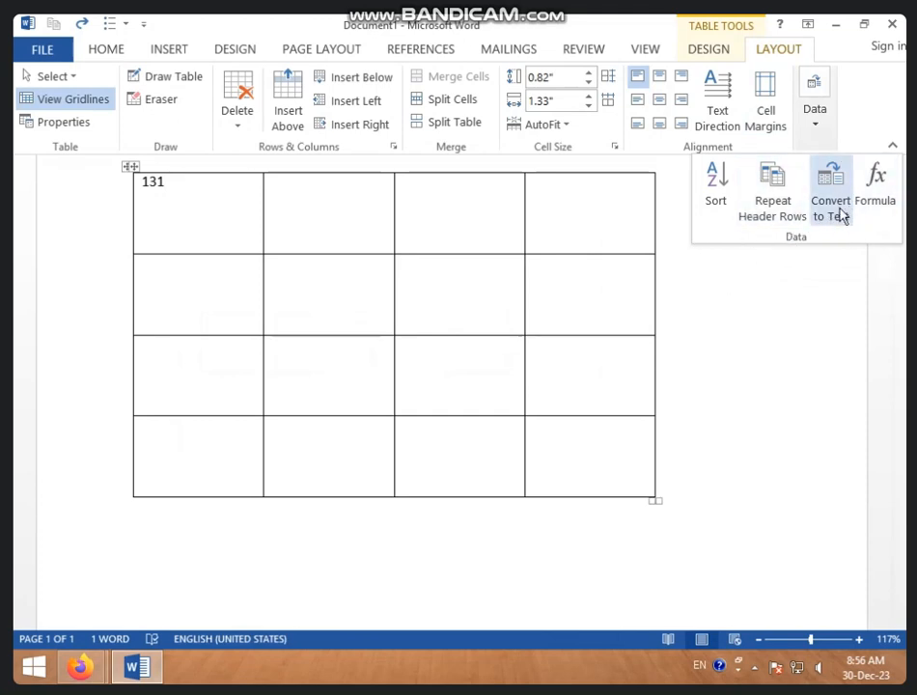
pyautogui.click(176, 186)
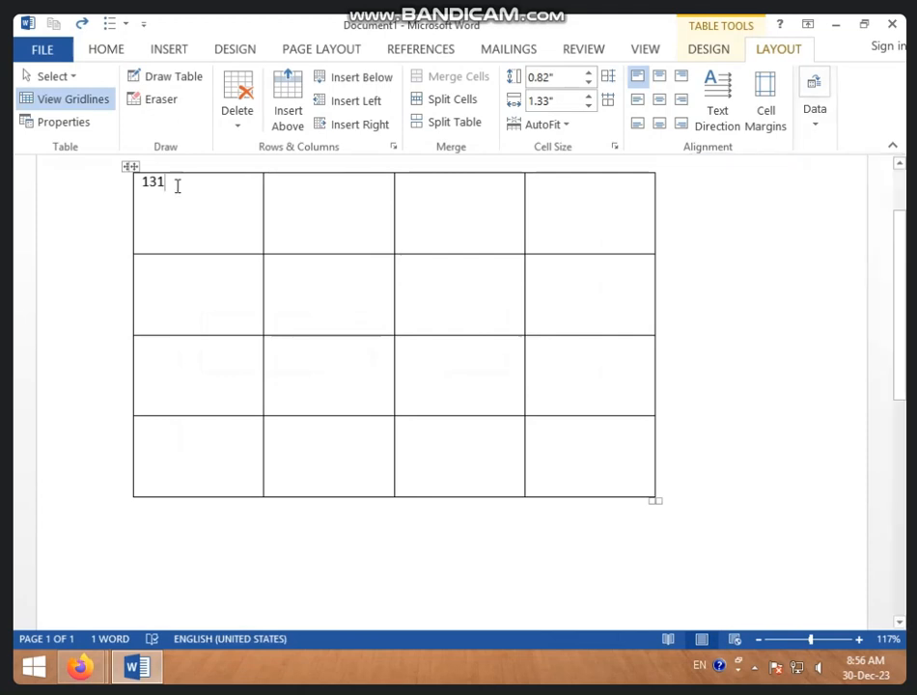
pyautogui.doubleClick(146, 184)
pyautogui.press('BackSpace')
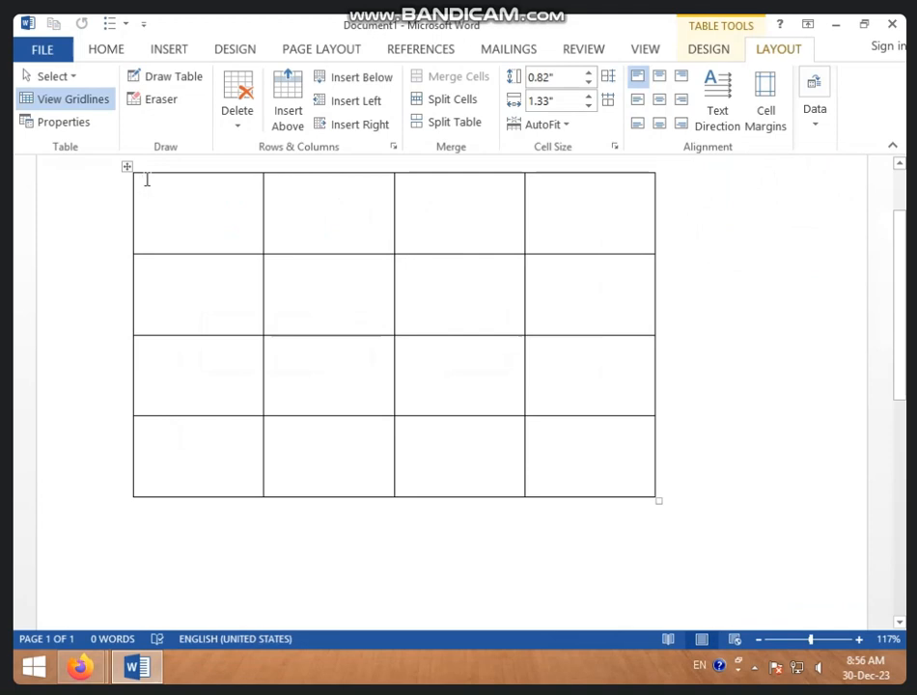
# - Fill the table's first column from top to bottom with 8, 2, 9 and 7
pyautogui.write('8')
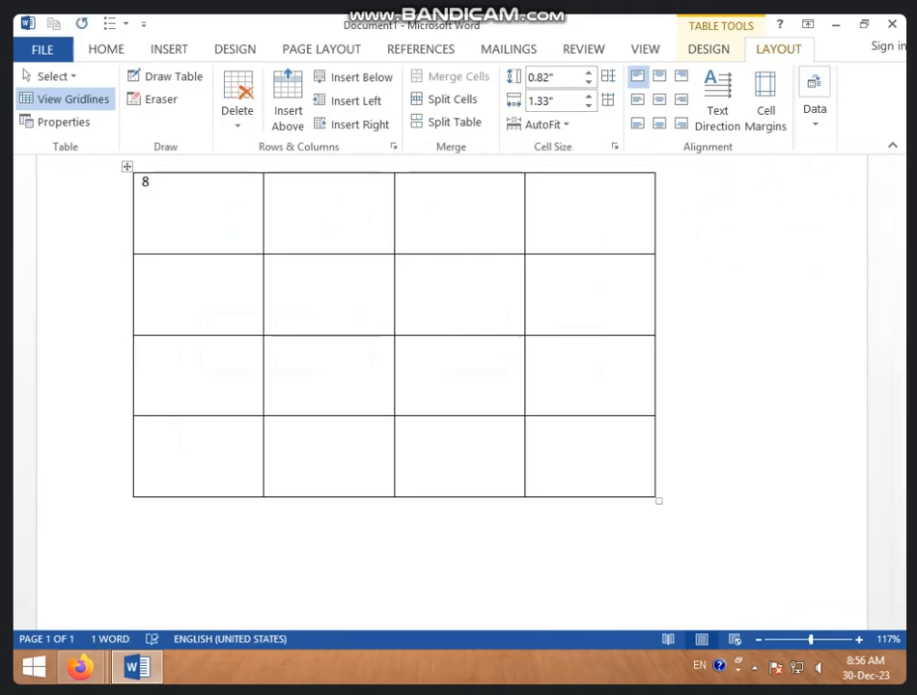
pyautogui.press('Down')
pyautogui.write('2')
pyautogui.press('Down')
pyautogui.write('9')
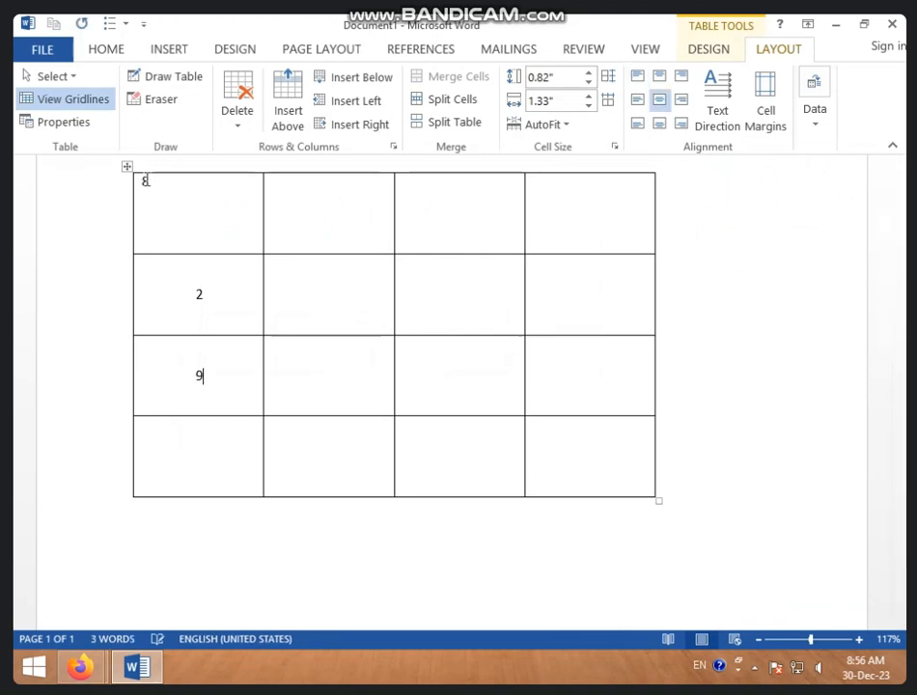
pyautogui.press('Down')
pyautogui.write('7')
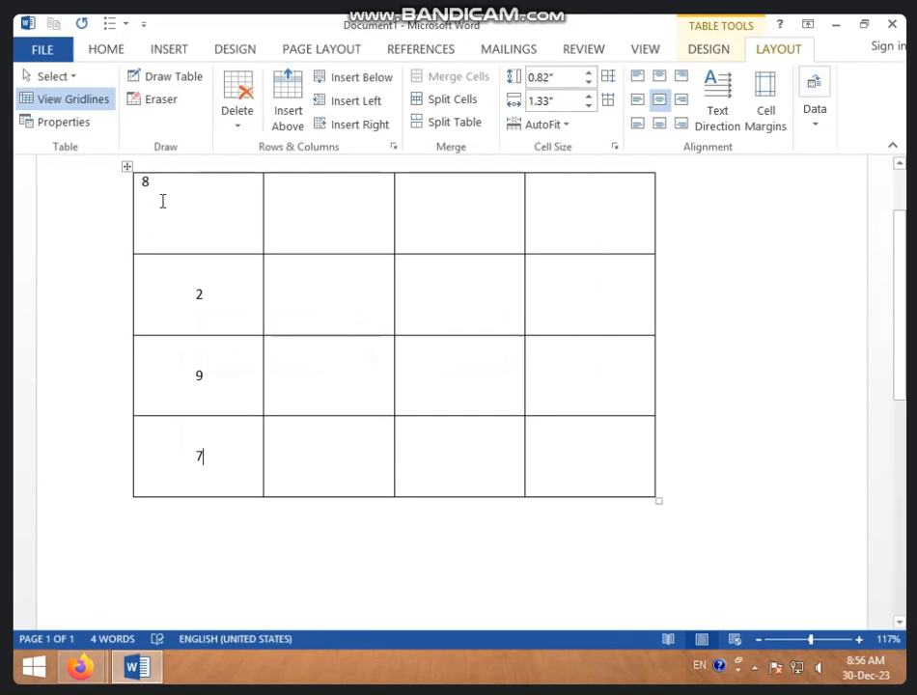
# - Center the numbers in all four cells of the first column horizontally and vertically, and deselect the column
pyautogui.moveTo(161, 200); pyautogui.dragTo(184, 441)
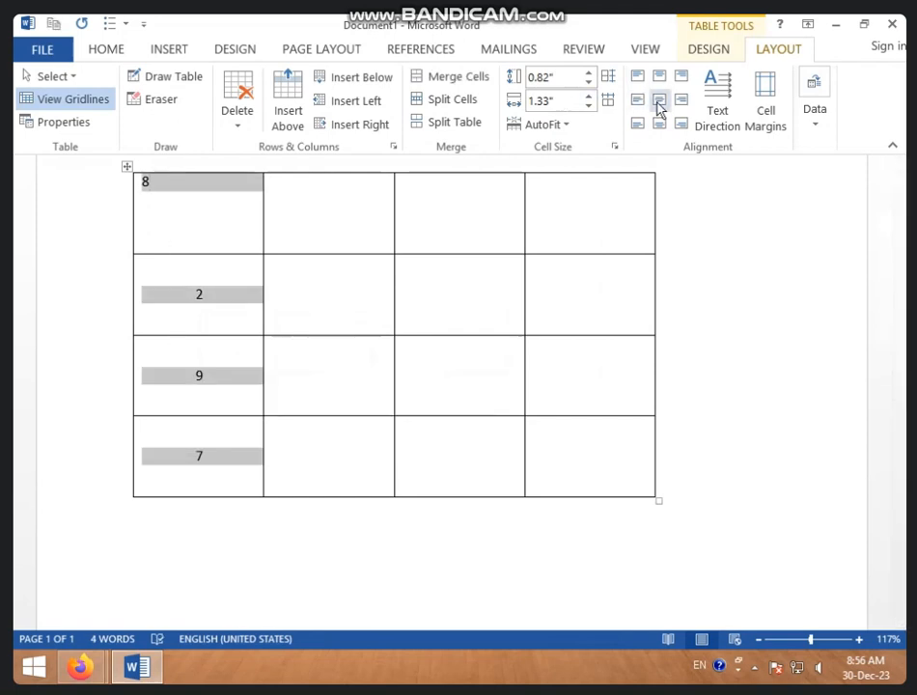
pyautogui.click(658, 103)
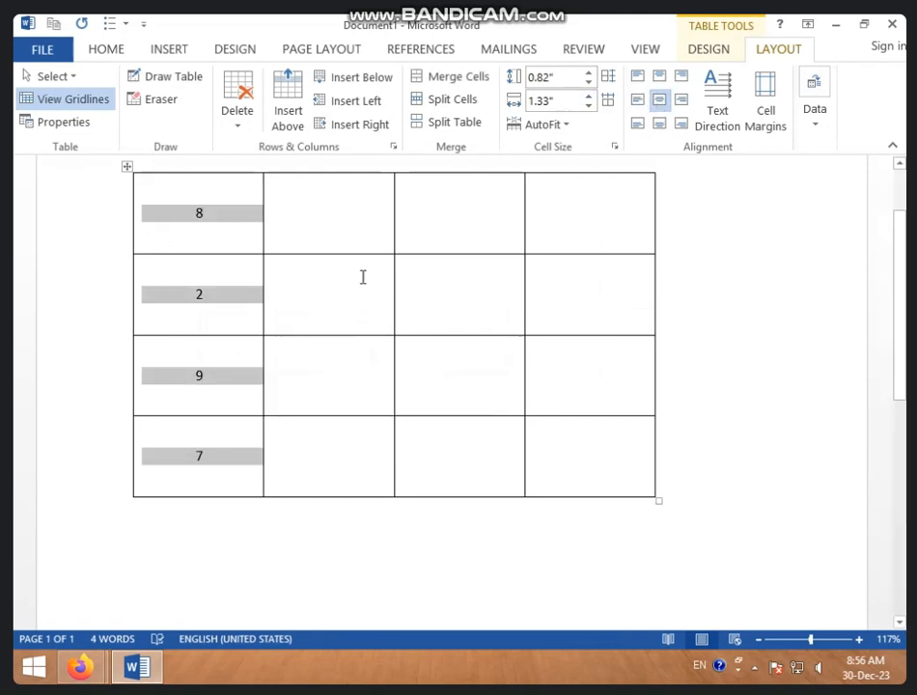
pyautogui.click(455, 297)
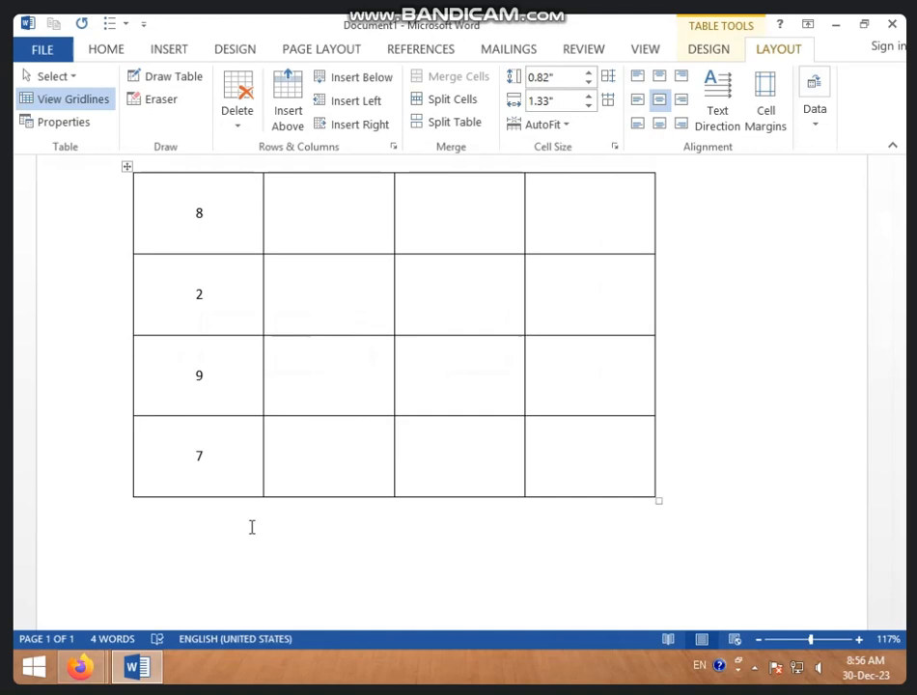
# - Open the Sort settings for the four numbers in the table's first column
pyautogui.moveTo(219, 223); pyautogui.dragTo(230, 468)
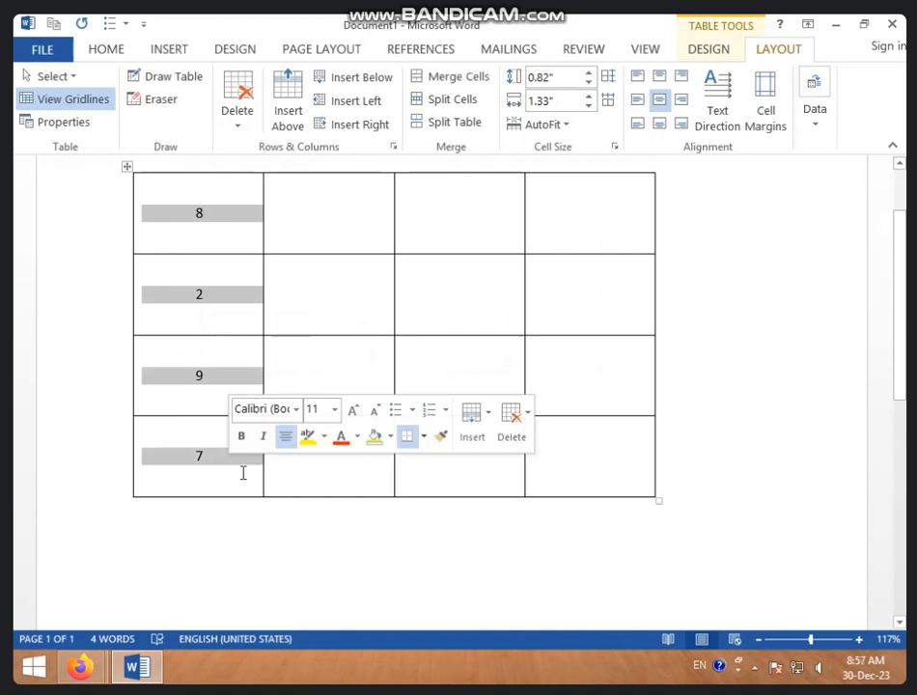
pyautogui.click(812, 123)
pyautogui.click(718, 205)
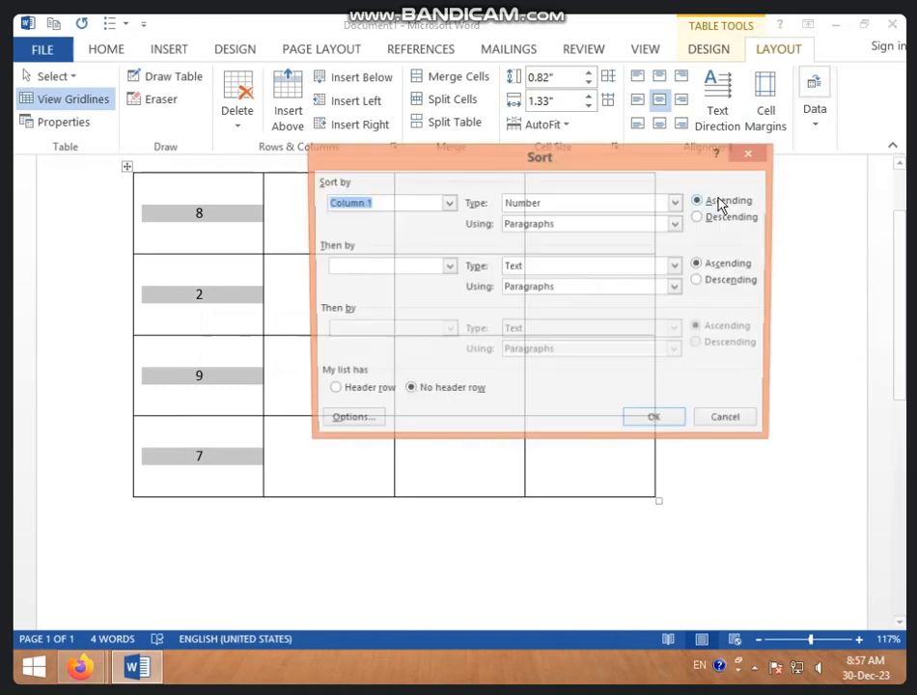